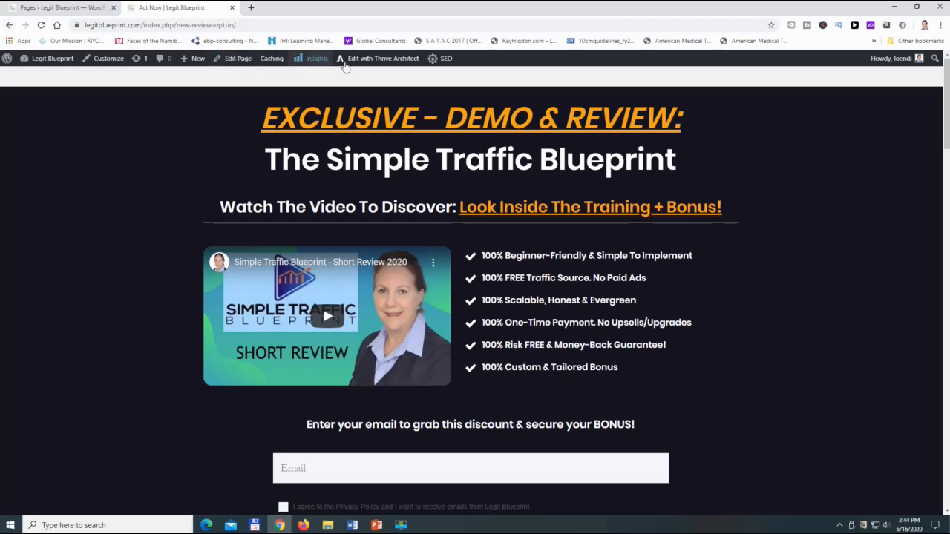
- Open the page in the Thrive Architect editor and choose the Basic Light template for a new header
{"action": "left_click", "coordinate": [381, 60]}
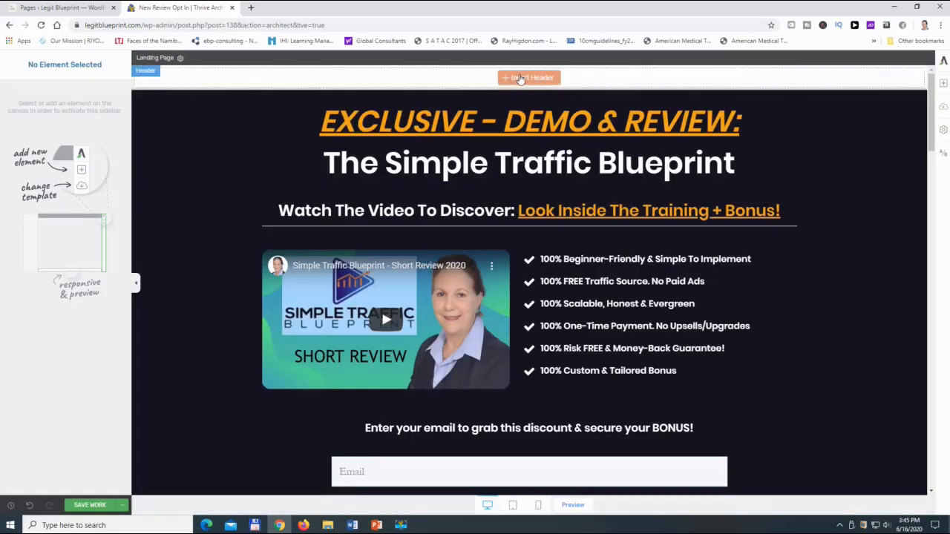
{"action": "left_click", "coordinate": [519, 78]}
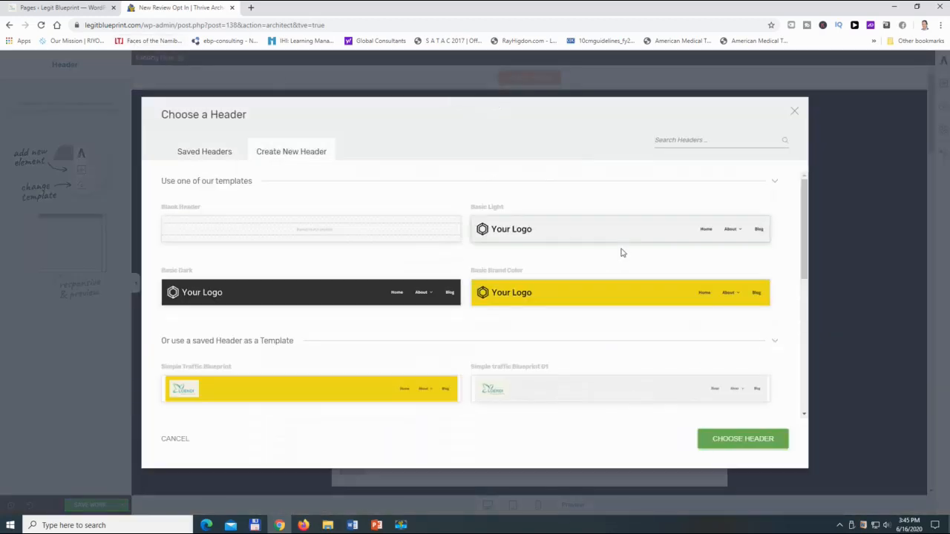
{"action": "left_click", "coordinate": [534, 231]}
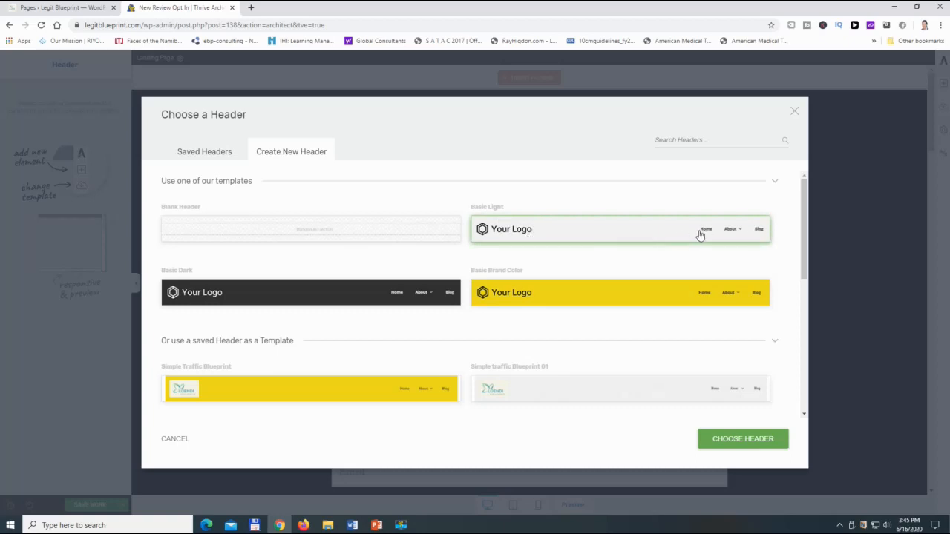
{"action": "left_click", "coordinate": [728, 442]}
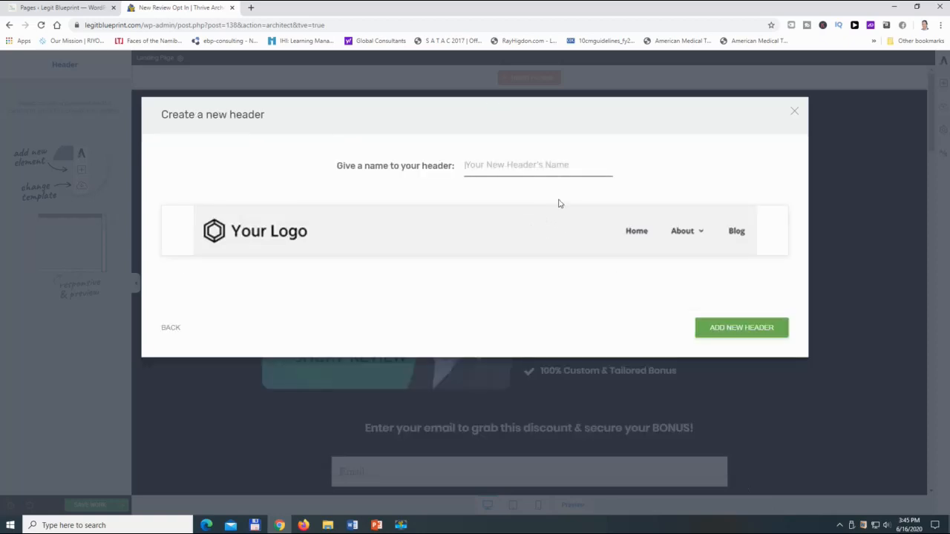
- Give the new header a name starting with "Free Traffic" and add it to the page
{"action": "left_click", "coordinate": [495, 164]}
{"action": "type", "text": "E"}
{"action": "key", "text": "BackSpace"}
{"action": "type", "text": "Free Traffic 01"}
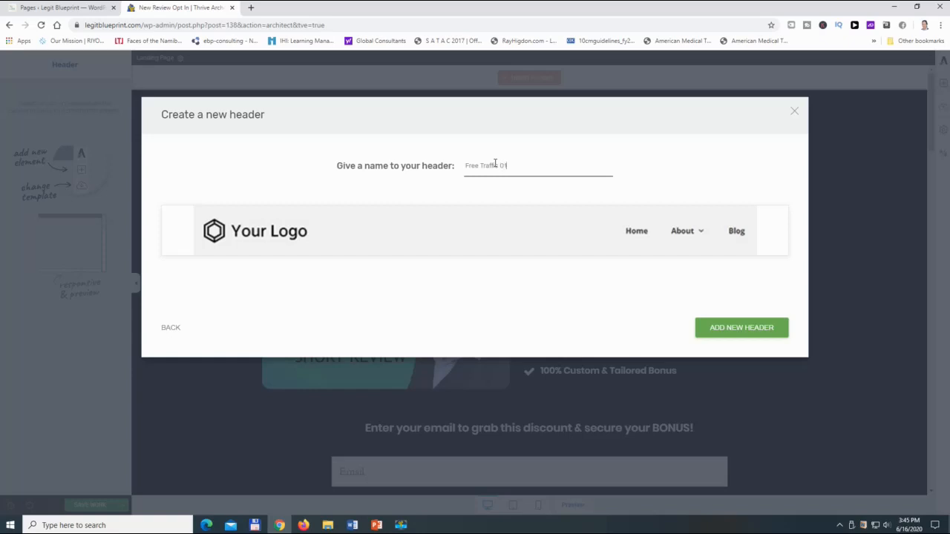
{"action": "left_click", "coordinate": [741, 327]}
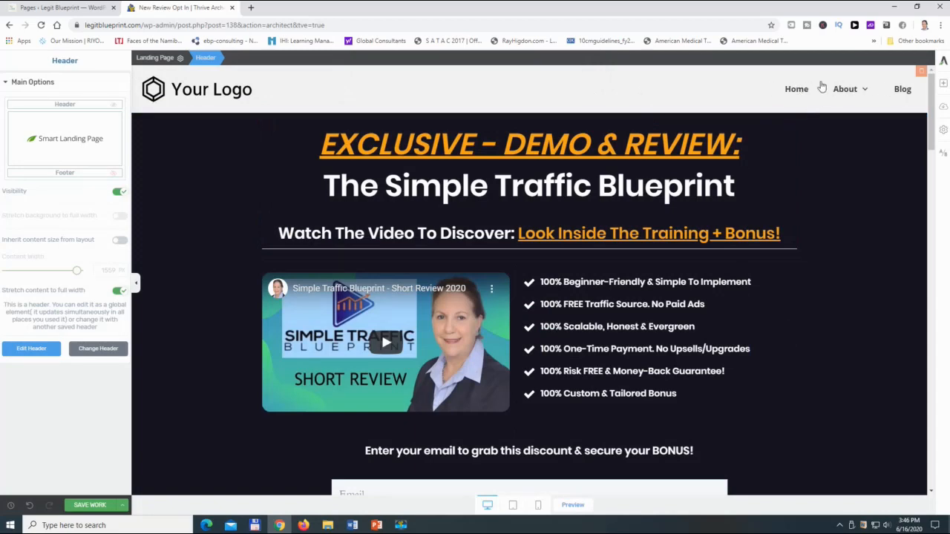
- Enter edit mode for the header and delete the column containing the Home, About and Blog menu
{"action": "left_click", "coordinate": [27, 351]}
{"action": "mouse_move", "coordinate": [845, 89]}
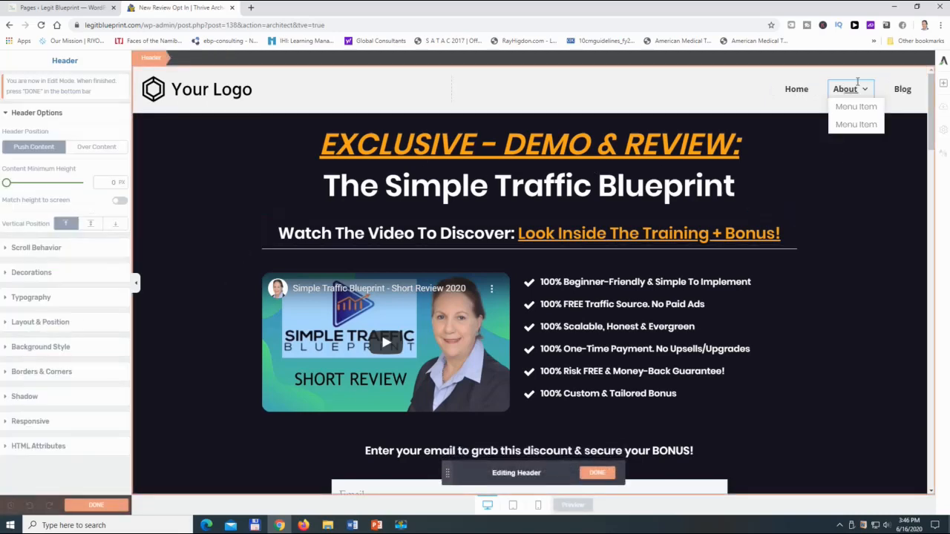
{"action": "left_click", "coordinate": [807, 91]}
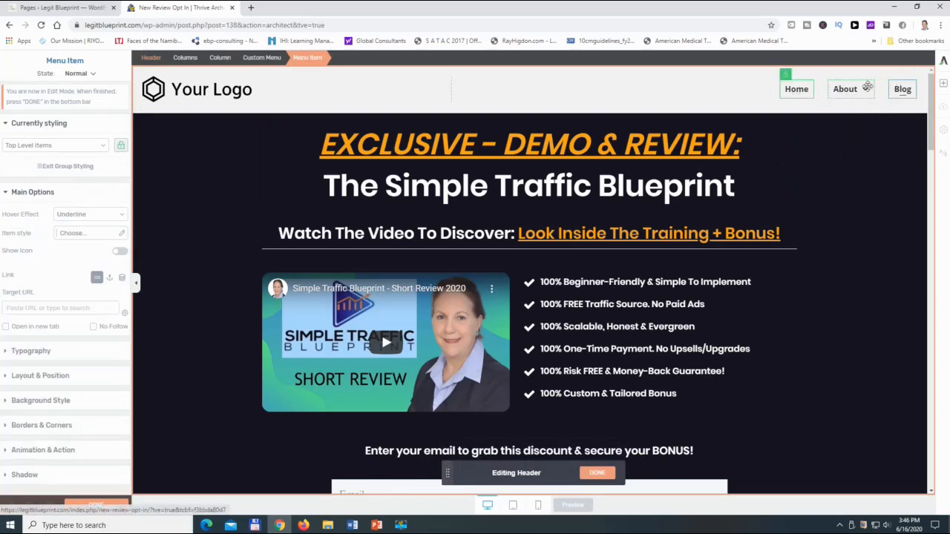
{"action": "left_click", "coordinate": [896, 88]}
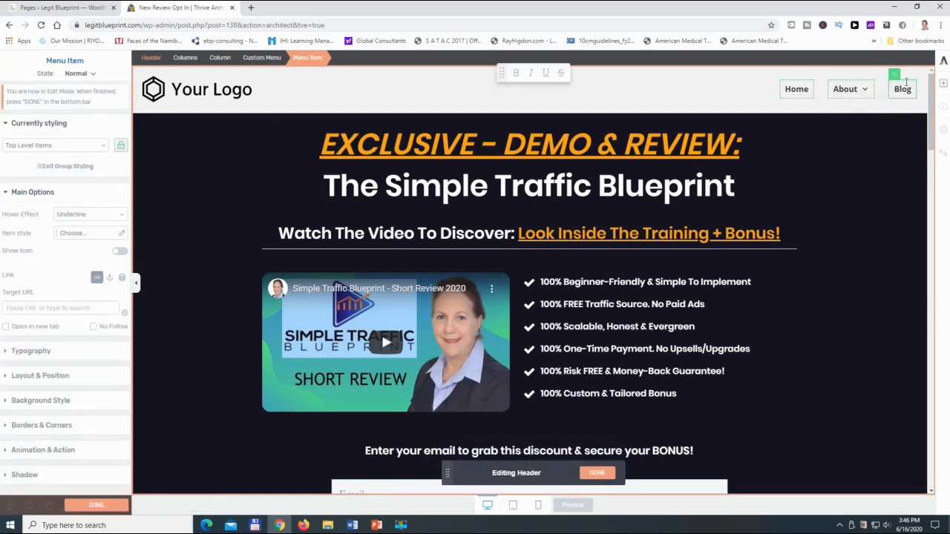
{"action": "left_click", "coordinate": [776, 95]}
{"action": "left_click", "coordinate": [773, 95]}
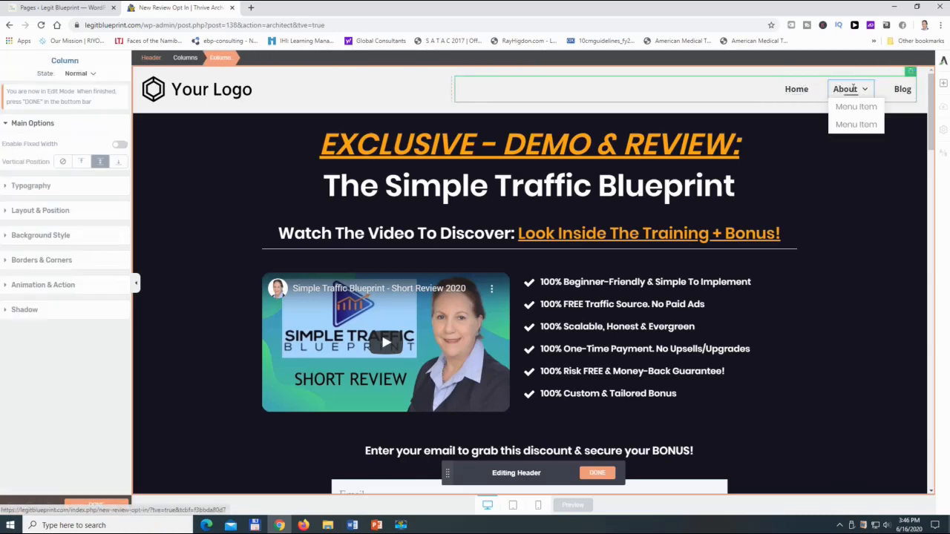
{"action": "left_click", "coordinate": [912, 76]}
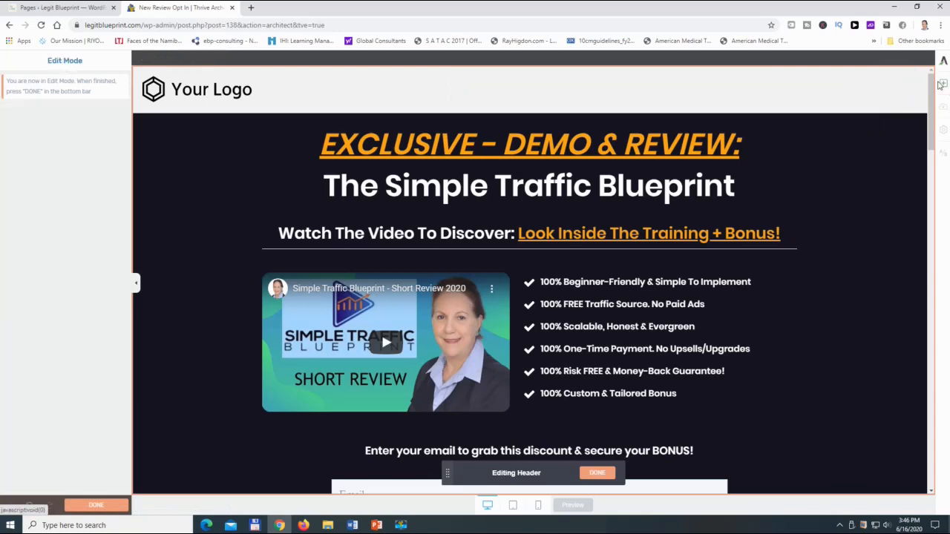
- Search the elements for "custom" and add a Custom Menu below the logo as a Simple Mega Menu with the Basic template
{"action": "left_click", "coordinate": [943, 86]}
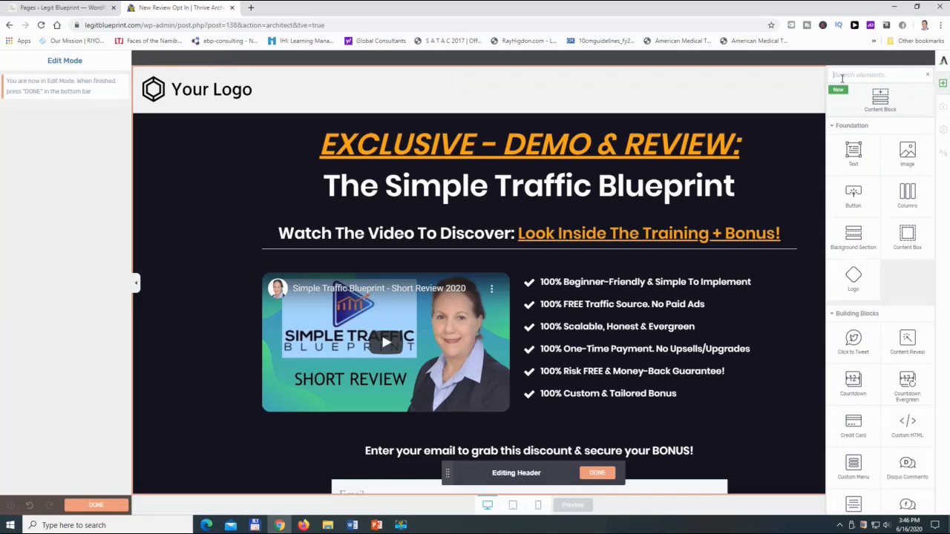
{"action": "type", "text": "custom"}
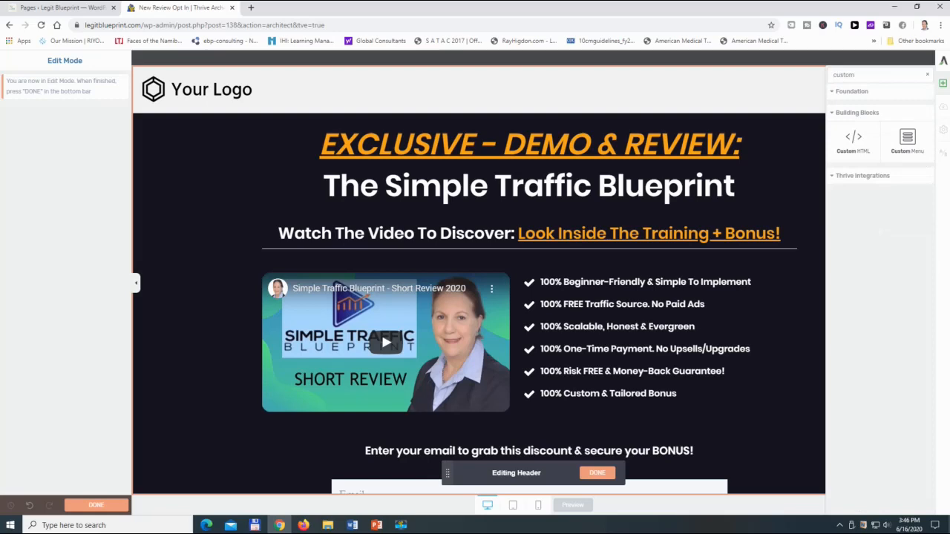
{"action": "left_click_drag", "start_coordinate": [906, 140], "coordinate": [912, 141]}
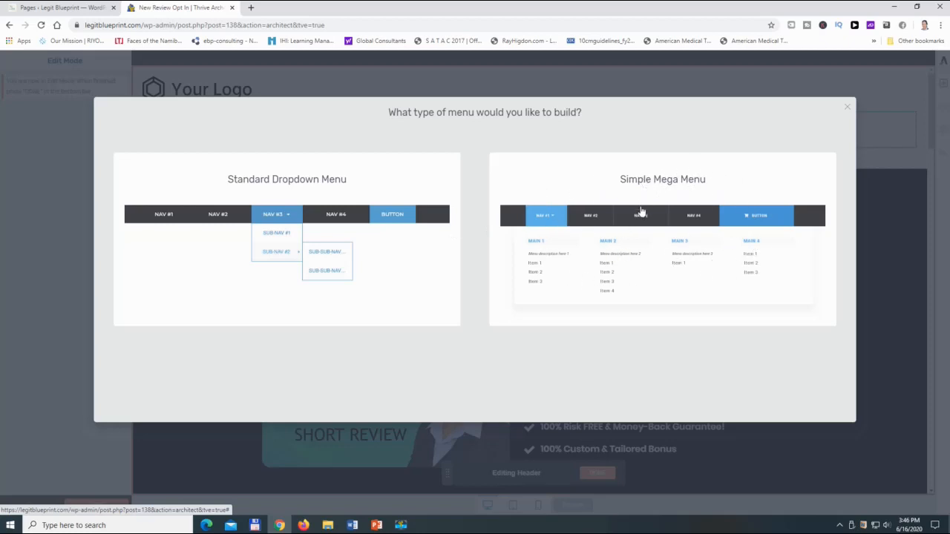
{"action": "left_click", "coordinate": [664, 250]}
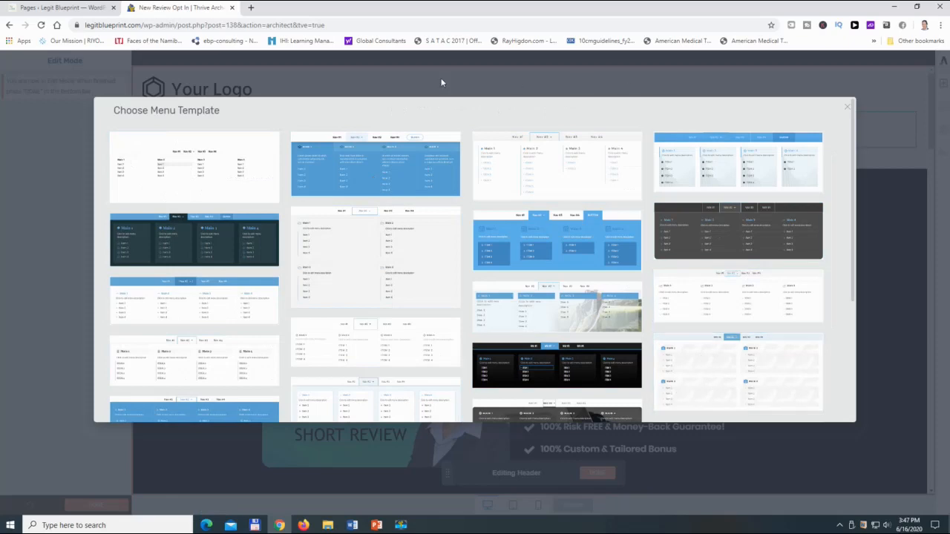
{"action": "left_click", "coordinate": [173, 156]}
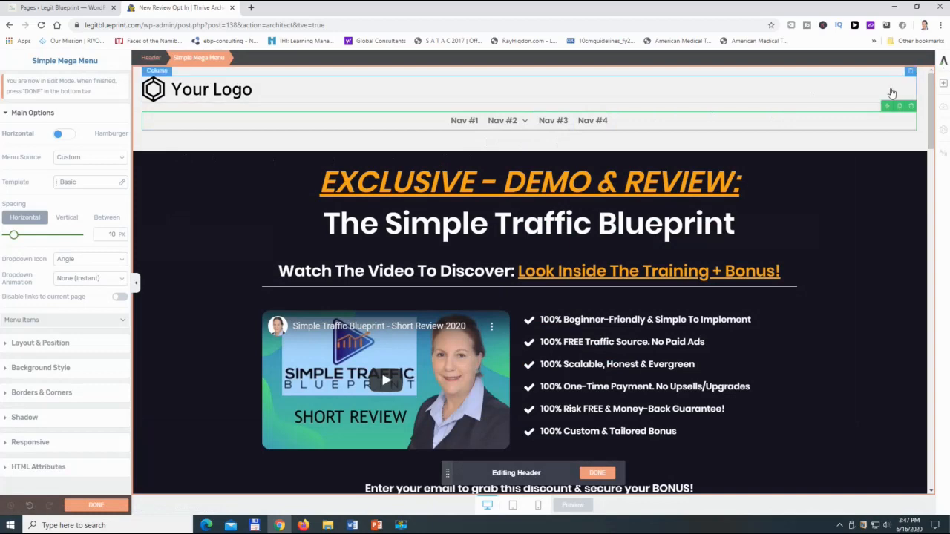
- Replace the header's placeholder logo with Logo 3
{"action": "left_click", "coordinate": [536, 123]}
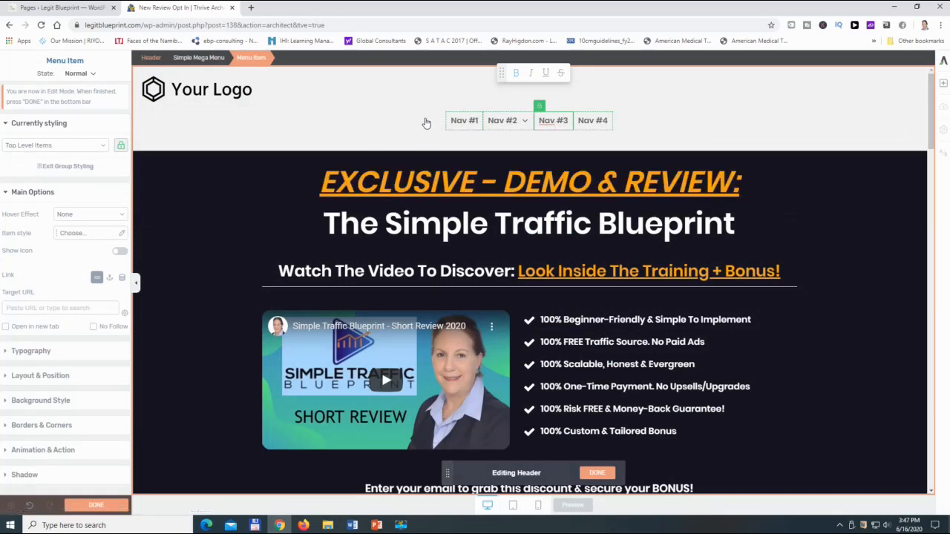
{"action": "left_click", "coordinate": [175, 81]}
{"action": "left_click", "coordinate": [284, 96]}
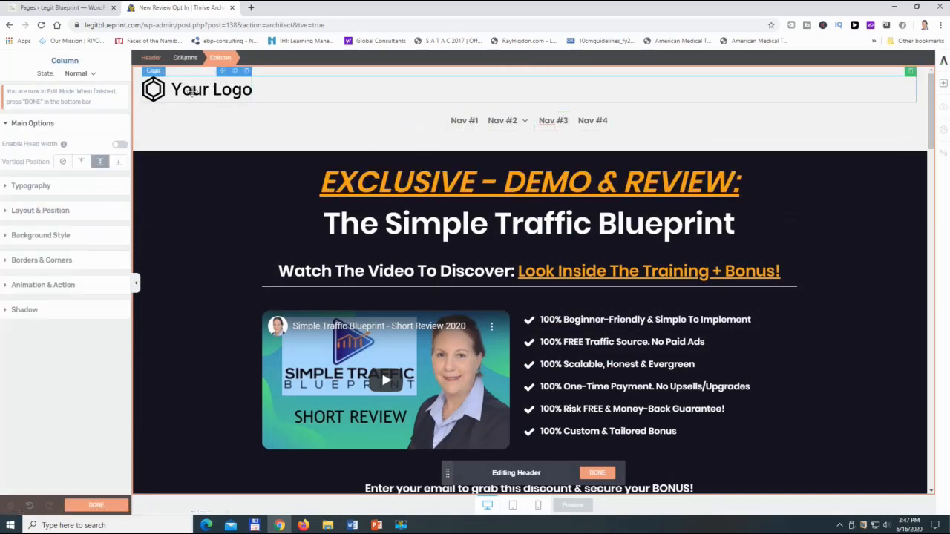
{"action": "left_click", "coordinate": [185, 90]}
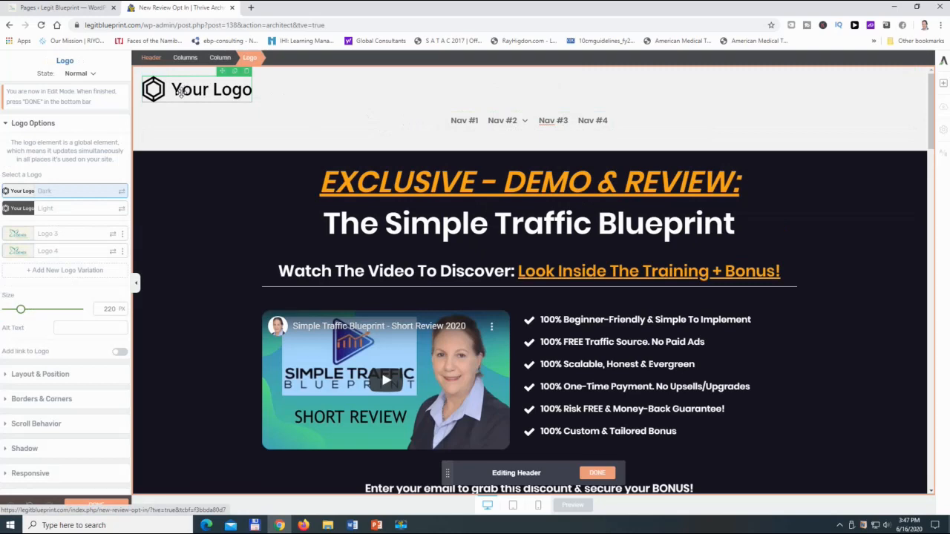
{"action": "left_click", "coordinate": [45, 236]}
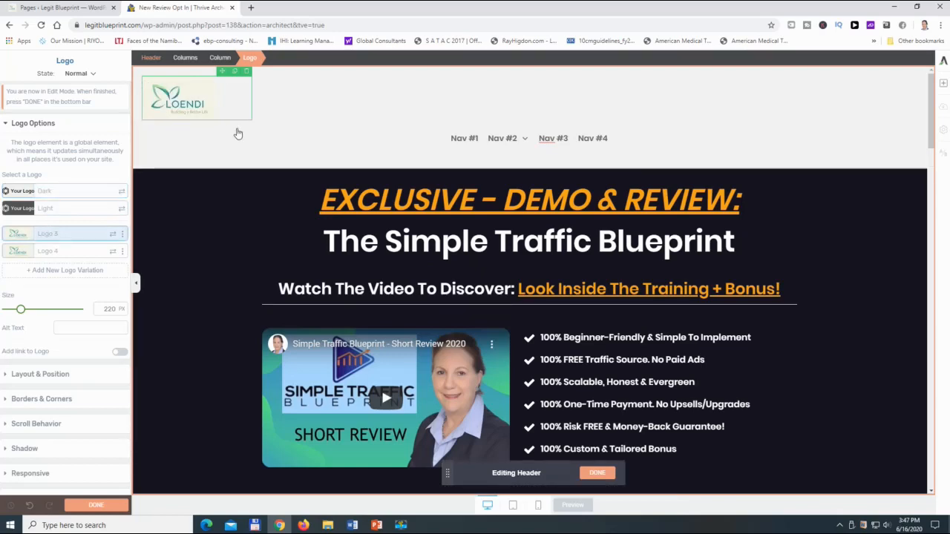
- Set the mega menu's dropdown animation to Slide Down #1
{"action": "left_click", "coordinate": [378, 141]}
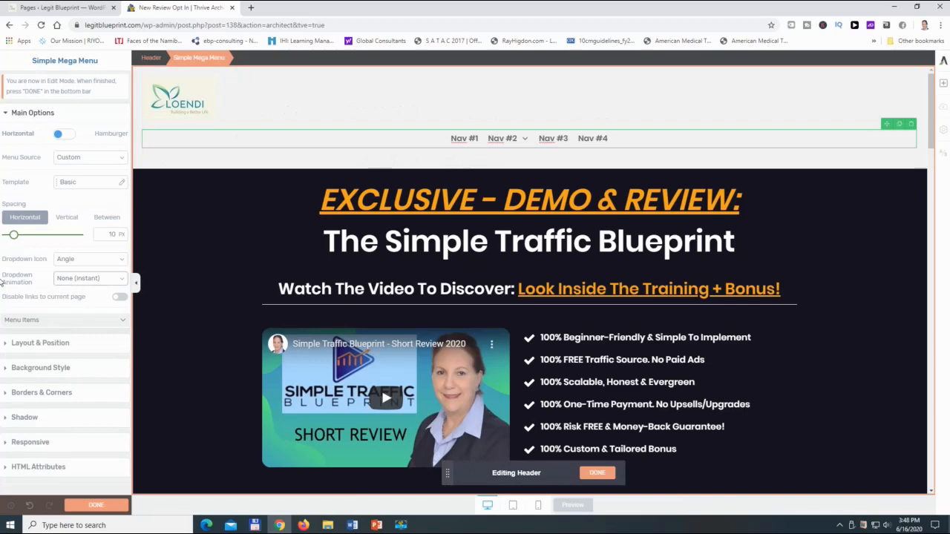
{"action": "left_click", "coordinate": [124, 279]}
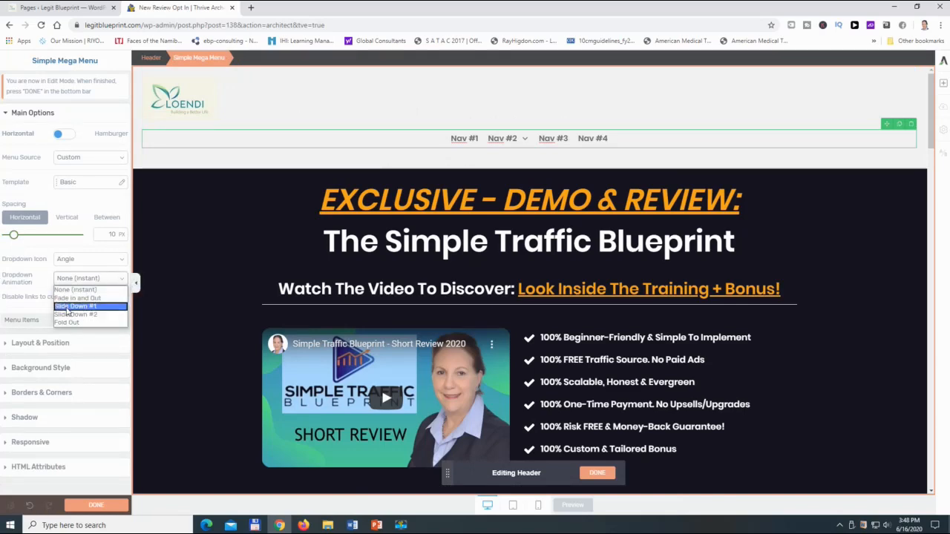
{"action": "left_click", "coordinate": [101, 307]}
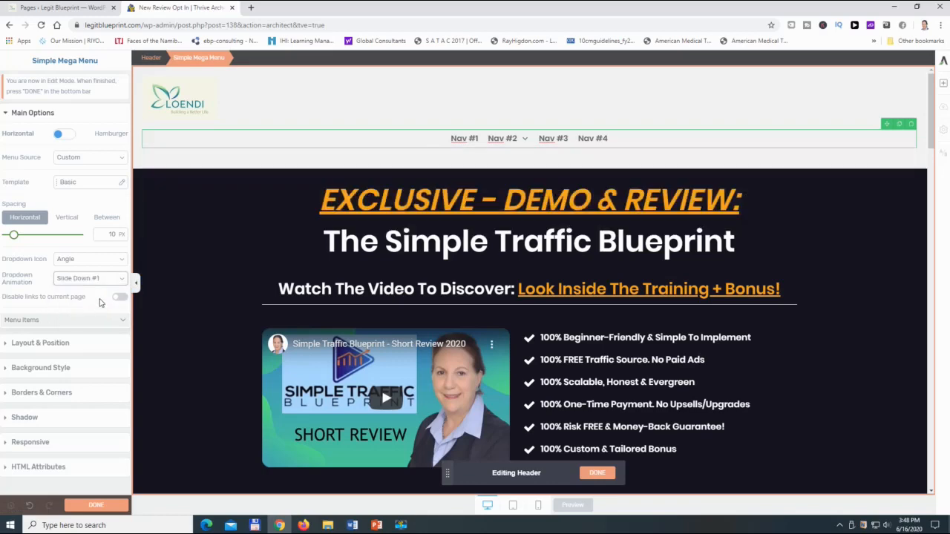
- Expand the mega menu's item list and rename Nav #1 as "Free Traffic"
{"action": "left_click", "coordinate": [123, 325]}
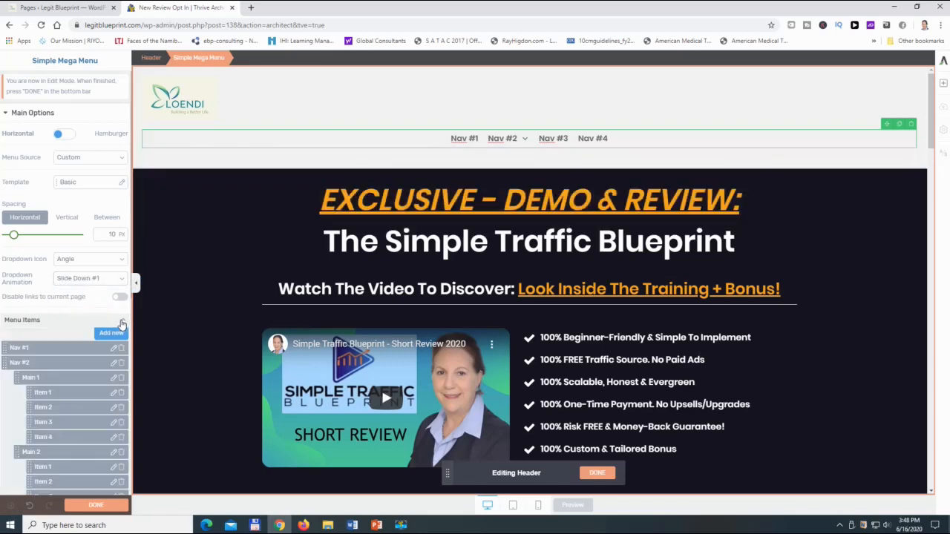
{"action": "scroll", "coordinate": [86, 312], "scroll_direction": "down", "scroll_amount": 2}
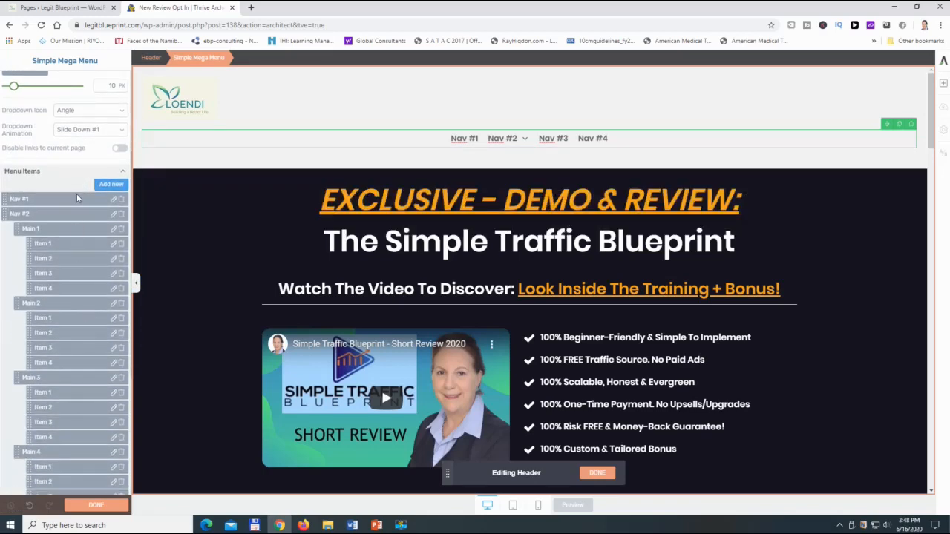
{"action": "scroll", "coordinate": [77, 194], "scroll_direction": "down", "scroll_amount": 3}
{"action": "scroll", "coordinate": [74, 197], "scroll_direction": "up", "scroll_amount": 3}
{"action": "left_click", "coordinate": [114, 201]}
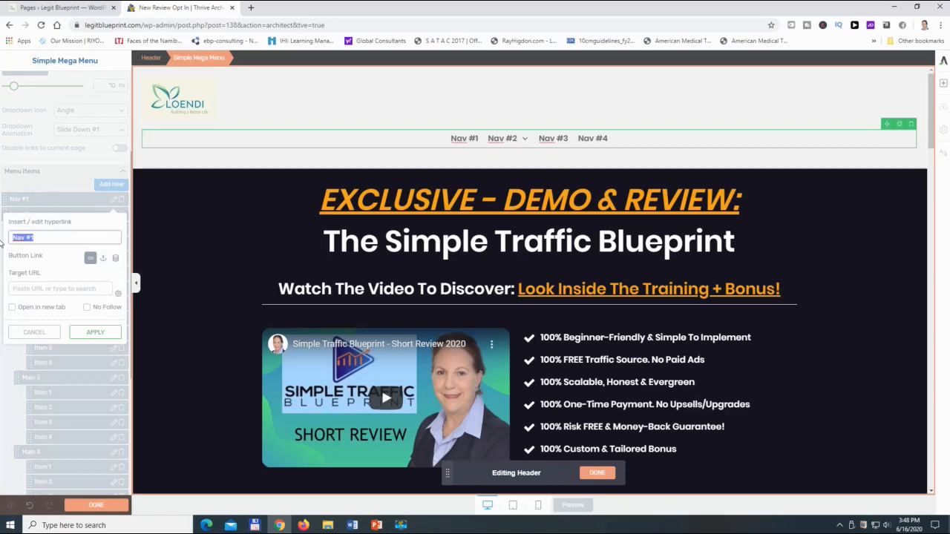
{"action": "type", "text": "Exclusi"}
{"action": "key", "text": "ctrl+a"}
{"action": "type", "text": "Free T"}
{"action": "left_click", "coordinate": [87, 335]}
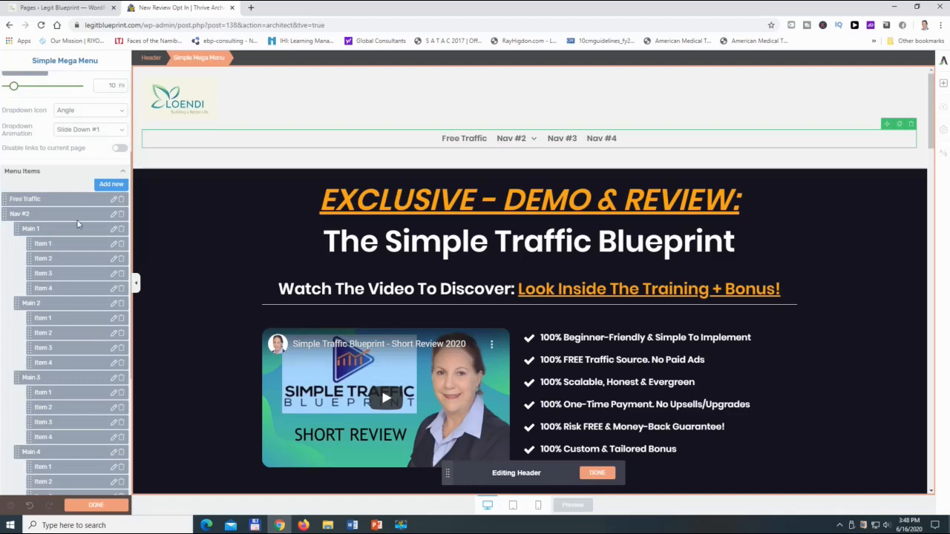
- Rename the Nav #2 menu item as "Courses"
{"action": "left_click", "coordinate": [112, 214]}
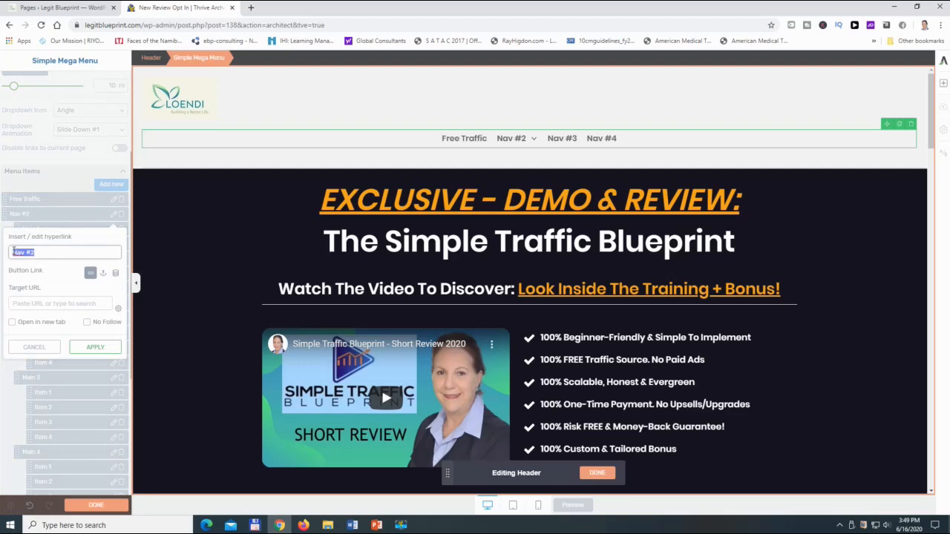
{"action": "key", "text": "BackSpace"}
{"action": "left_click", "coordinate": [96, 348]}
- Rename the Nav #3 menu item as "Simple Traffic Blueprint"
{"action": "scroll", "coordinate": [76, 334], "scroll_direction": "down", "scroll_amount": 4}
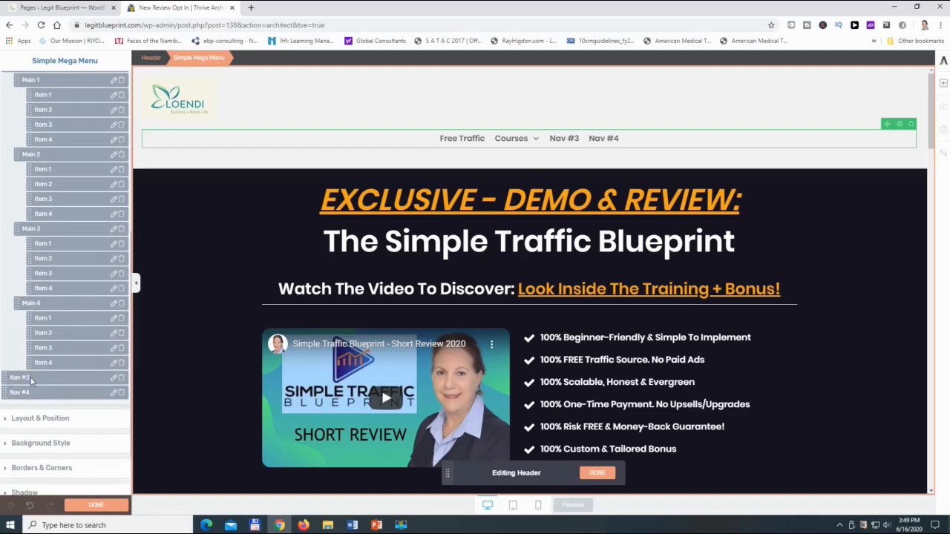
{"action": "left_click", "coordinate": [113, 377]}
{"action": "type", "text": "Simple Traffic Blueprint"}
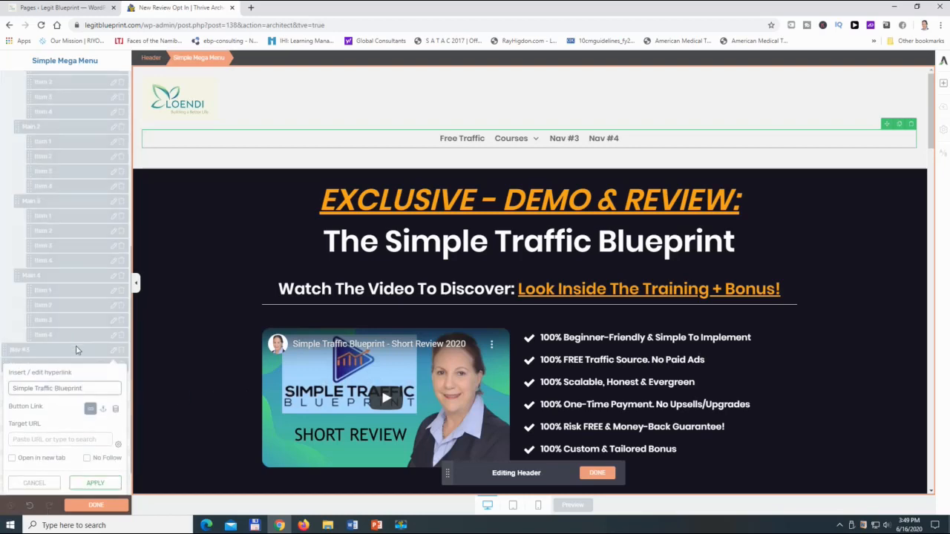
{"action": "left_click", "coordinate": [99, 487]}
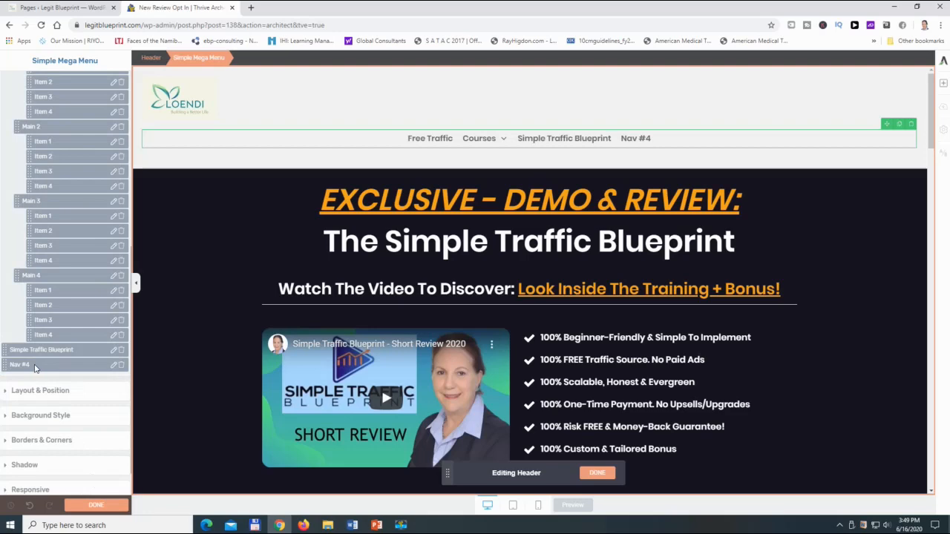
- Rename the Nav #4 menu item as "My Story"
{"action": "left_click", "coordinate": [113, 365]}
{"action": "type", "text": "Story"}
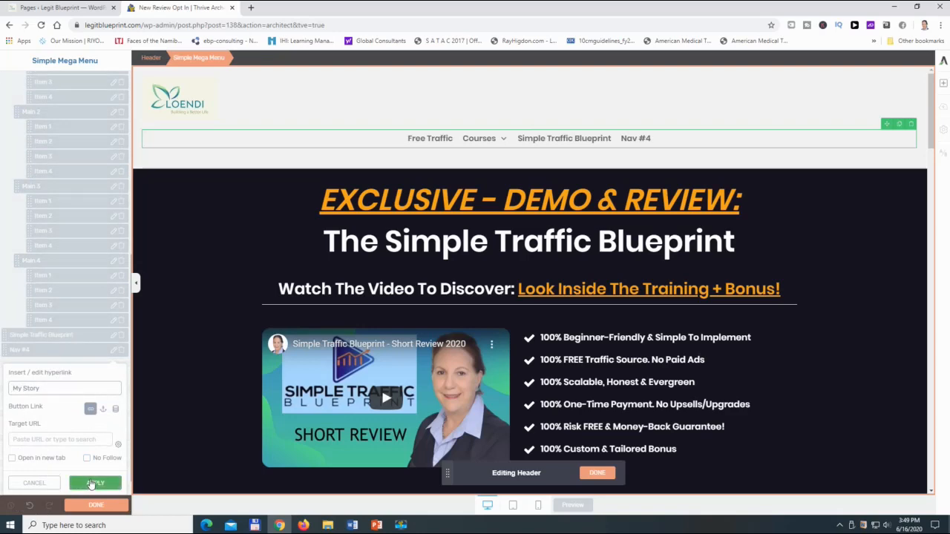
{"action": "left_click", "coordinate": [90, 484]}
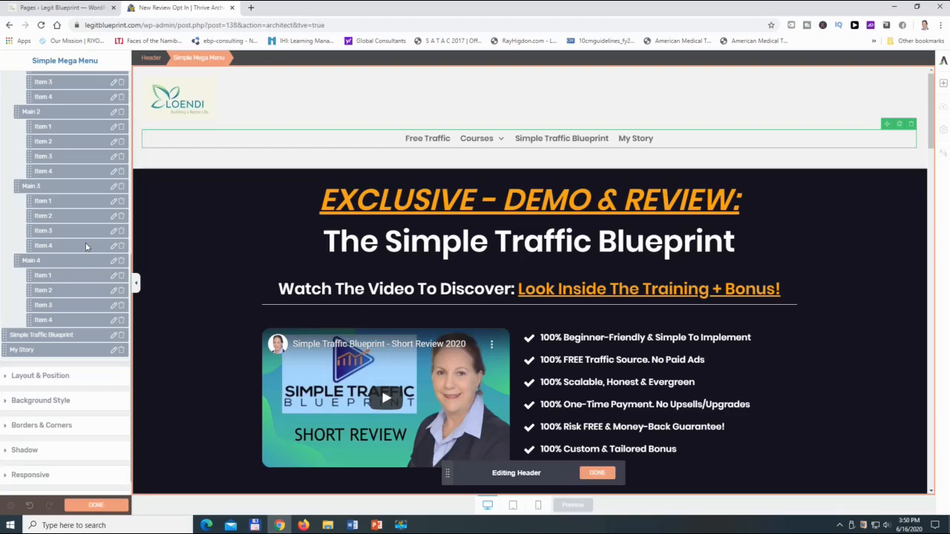
- Move Main 4 with its four sub-items out of Courses to the top menu level, between Courses and Simple Traffic Blueprint
{"action": "left_click_drag", "start_coordinate": [29, 319], "coordinate": [1, 318]}
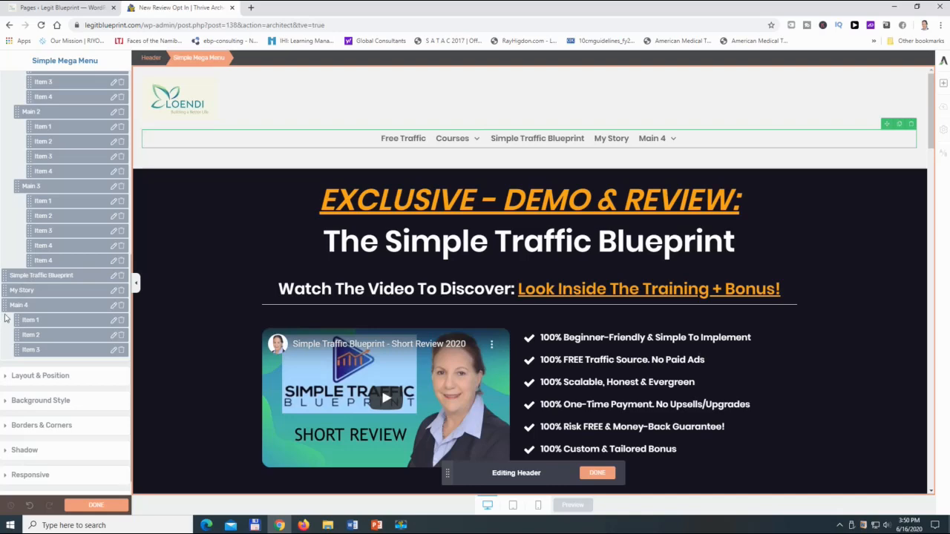
{"action": "left_click_drag", "start_coordinate": [4, 305], "coordinate": [17, 320]}
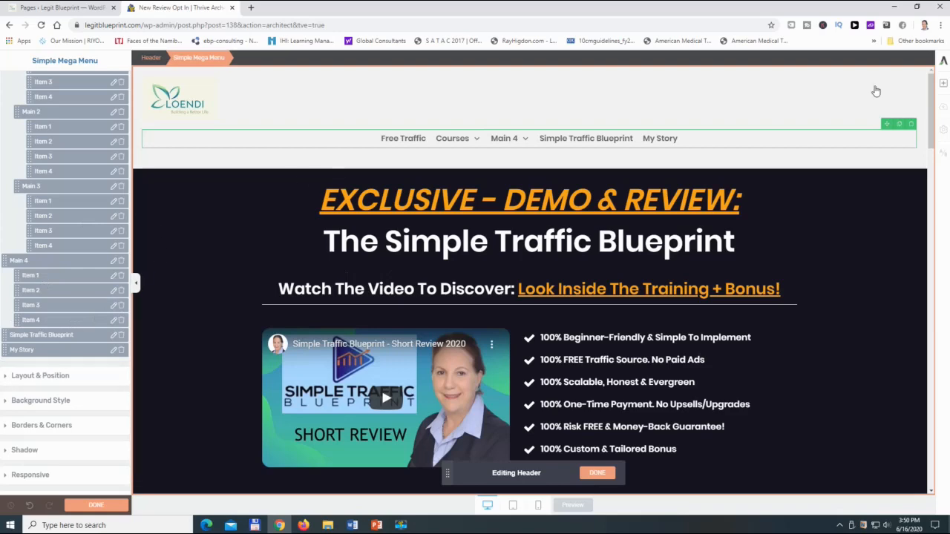
- Finish the current header edits and reopen the header for editing at its scroll behavior settings
{"action": "left_click", "coordinate": [77, 506]}
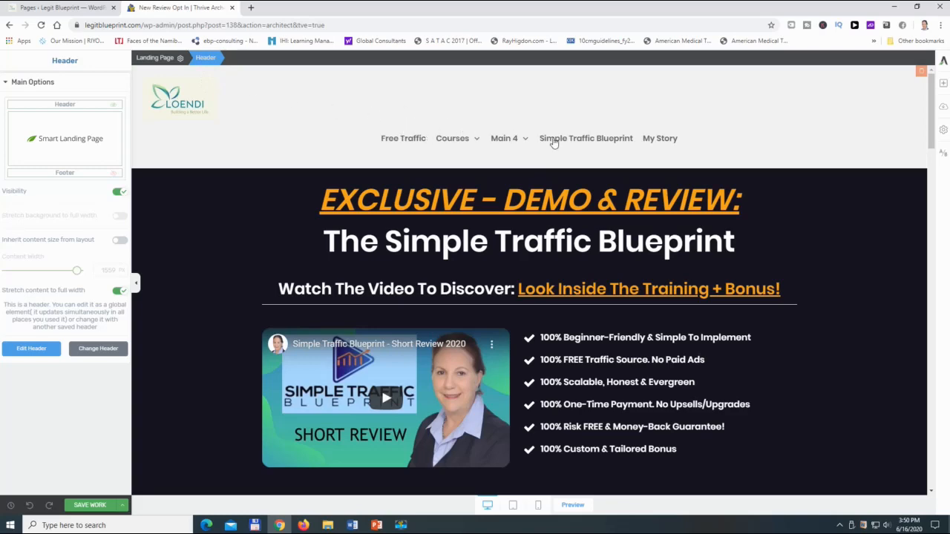
{"action": "left_click", "coordinate": [26, 350]}
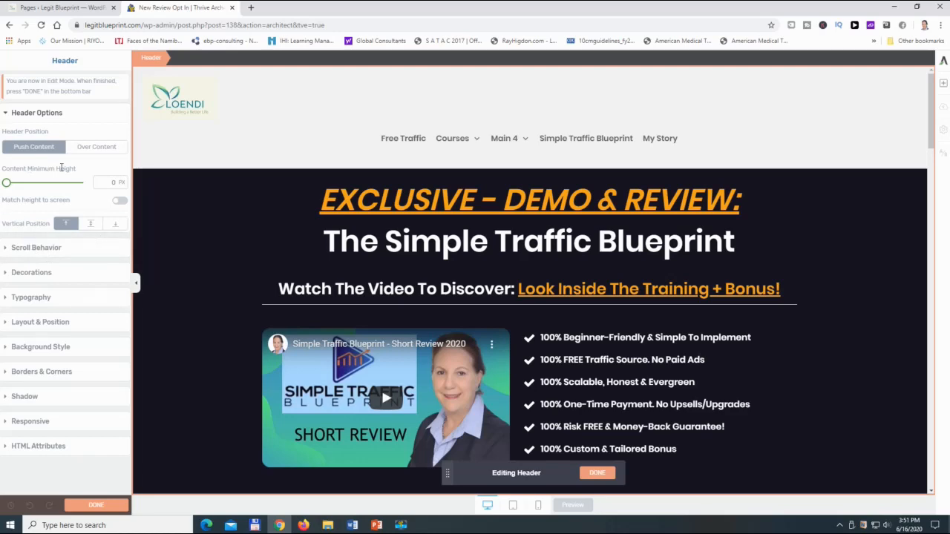
{"action": "left_click", "coordinate": [102, 251]}
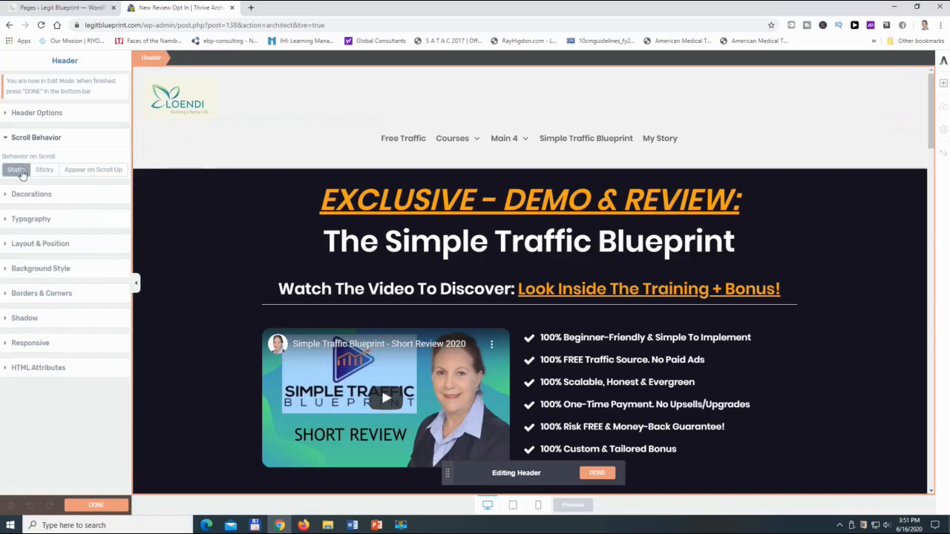
- Examine how the header behaves on the page with the Static scroll behavior
{"action": "scroll", "coordinate": [300, 260], "scroll_direction": "down", "scroll_amount": 1}
{"action": "scroll", "coordinate": [301, 261], "scroll_direction": "down", "scroll_amount": 10}
{"action": "scroll", "coordinate": [300, 309], "scroll_direction": "up", "scroll_amount": 5}
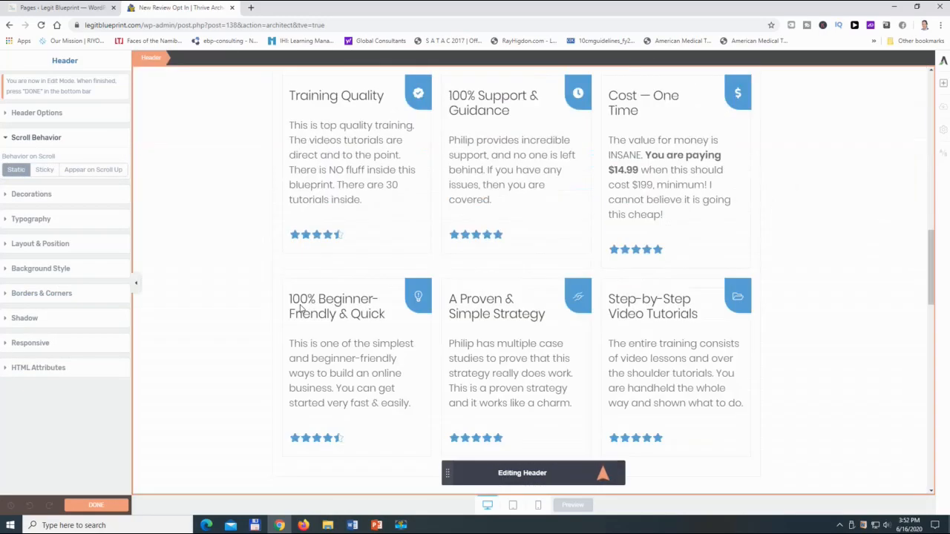
{"action": "scroll", "coordinate": [301, 304], "scroll_direction": "up", "scroll_amount": 5}
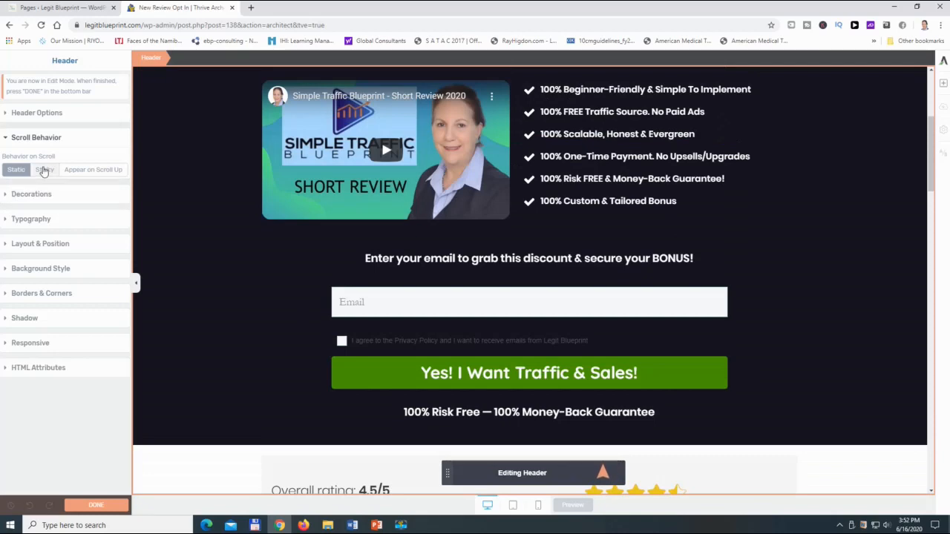
- Set the header's scroll behavior to Sticky and test it on the page
{"action": "left_click", "coordinate": [44, 170]}
{"action": "scroll", "coordinate": [228, 215], "scroll_direction": "down", "scroll_amount": 5}
{"action": "scroll", "coordinate": [259, 309], "scroll_direction": "up", "scroll_amount": 2}
{"action": "scroll", "coordinate": [259, 304], "scroll_direction": "up", "scroll_amount": 8}
{"action": "scroll", "coordinate": [296, 187], "scroll_direction": "down", "scroll_amount": 6}
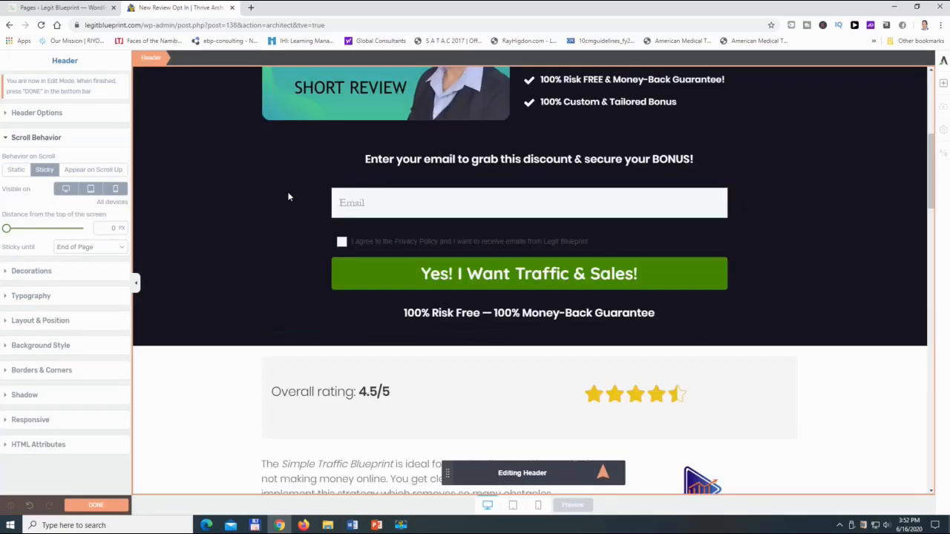
{"action": "scroll", "coordinate": [288, 210], "scroll_direction": "down", "scroll_amount": 5}
{"action": "scroll", "coordinate": [288, 210], "scroll_direction": "up", "scroll_amount": 4}
- Set the header's scroll behavior to Appear on Scroll Up and test it along the page
{"action": "left_click", "coordinate": [84, 172]}
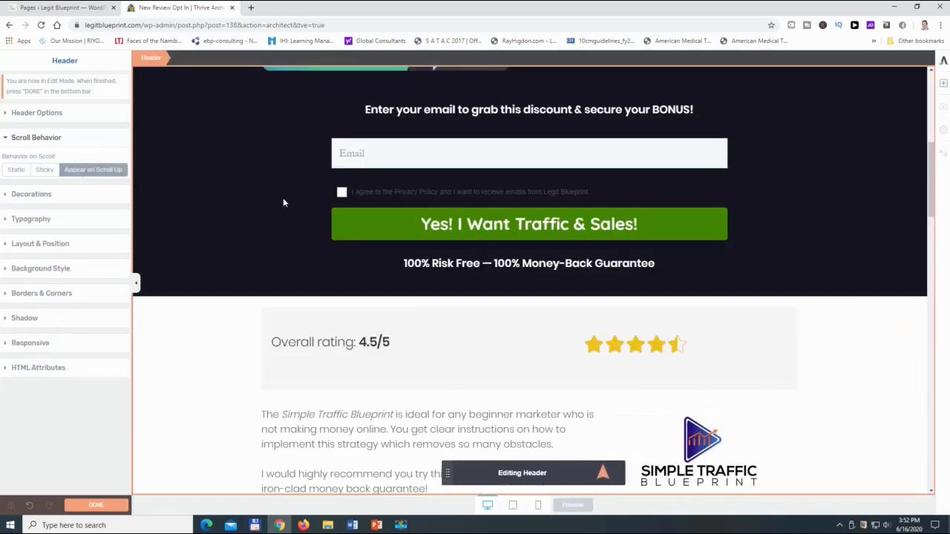
{"action": "scroll", "coordinate": [268, 251], "scroll_direction": "down", "scroll_amount": 1}
{"action": "scroll", "coordinate": [268, 250], "scroll_direction": "down", "scroll_amount": 5}
{"action": "scroll", "coordinate": [267, 250], "scroll_direction": "up", "scroll_amount": 10}
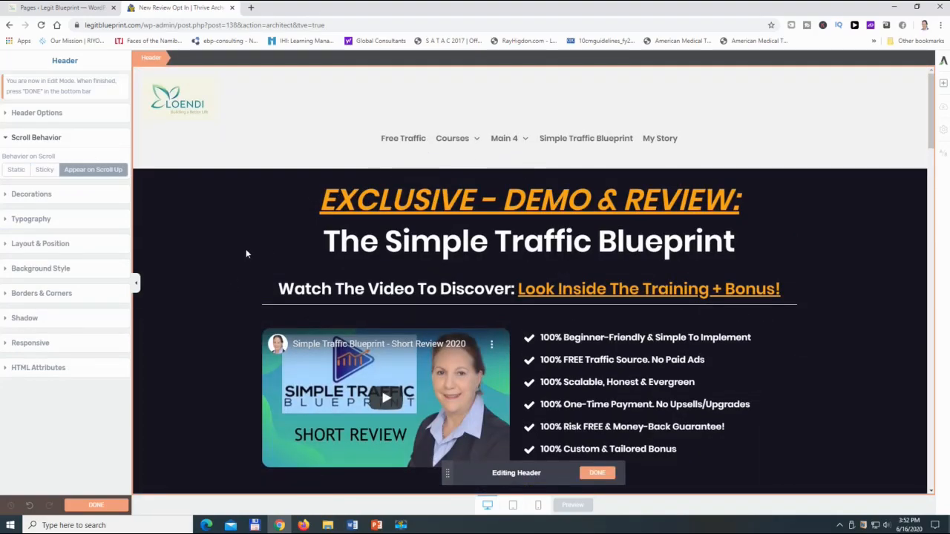
{"action": "scroll", "coordinate": [246, 255], "scroll_direction": "down", "scroll_amount": 10}
{"action": "scroll", "coordinate": [247, 260], "scroll_direction": "down", "scroll_amount": 6}
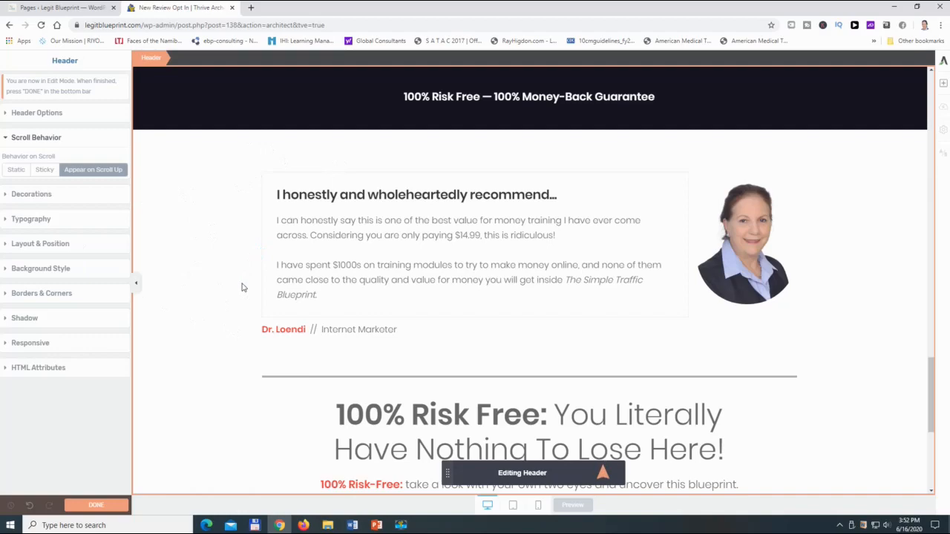
{"action": "scroll", "coordinate": [244, 288], "scroll_direction": "up", "scroll_amount": 20}
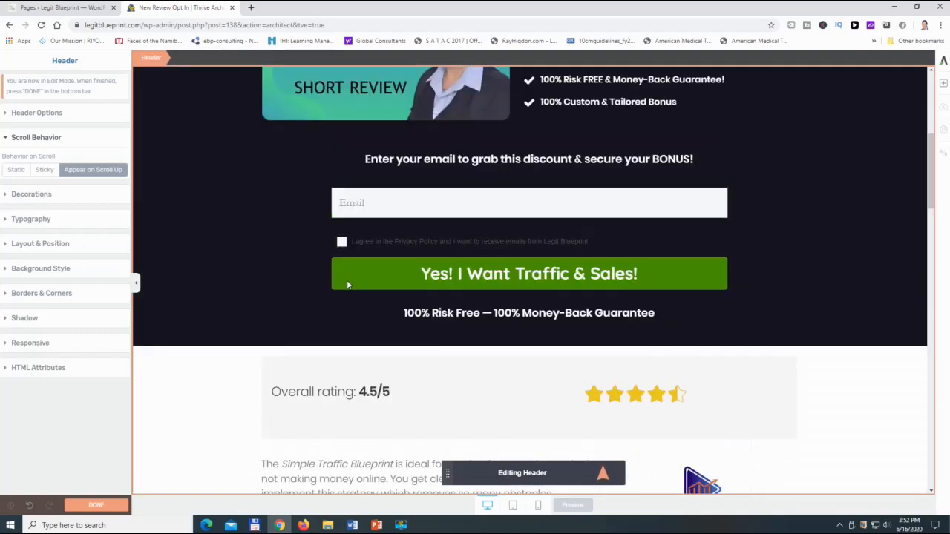
{"action": "scroll", "coordinate": [347, 279], "scroll_direction": "up", "scroll_amount": 3}
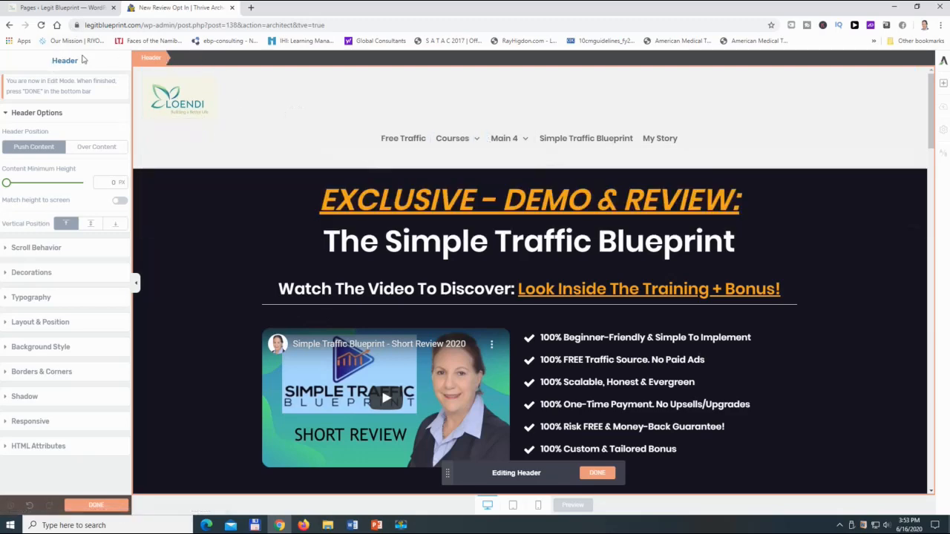
- Leave the header editor for the WordPress pages list and open the New Bridge page with Thrive Architect
{"action": "left_click", "coordinate": [10, 25]}
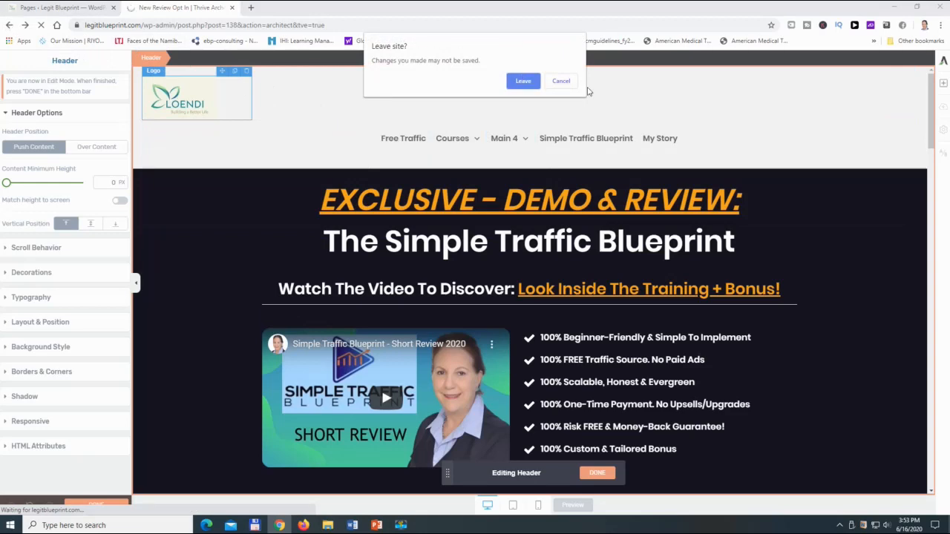
{"action": "left_click", "coordinate": [523, 81]}
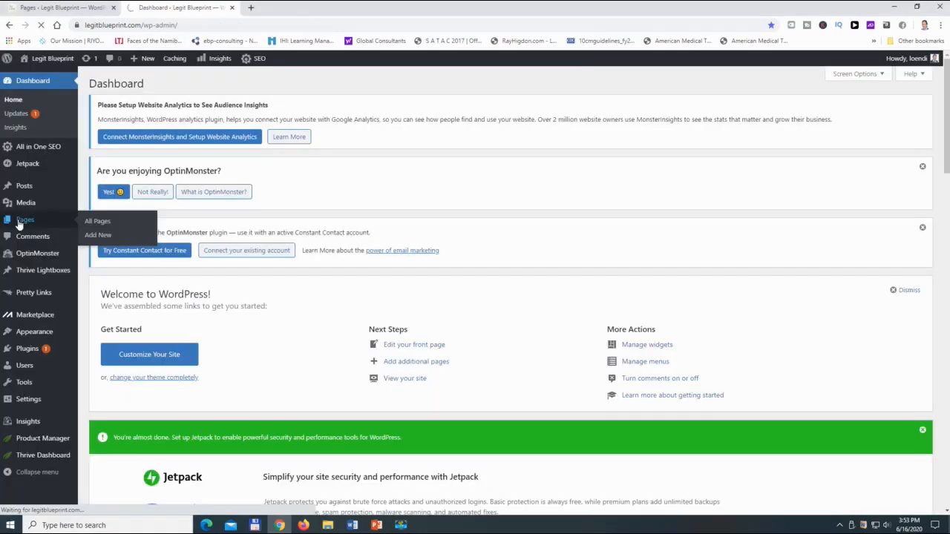
{"action": "left_click", "coordinate": [20, 222]}
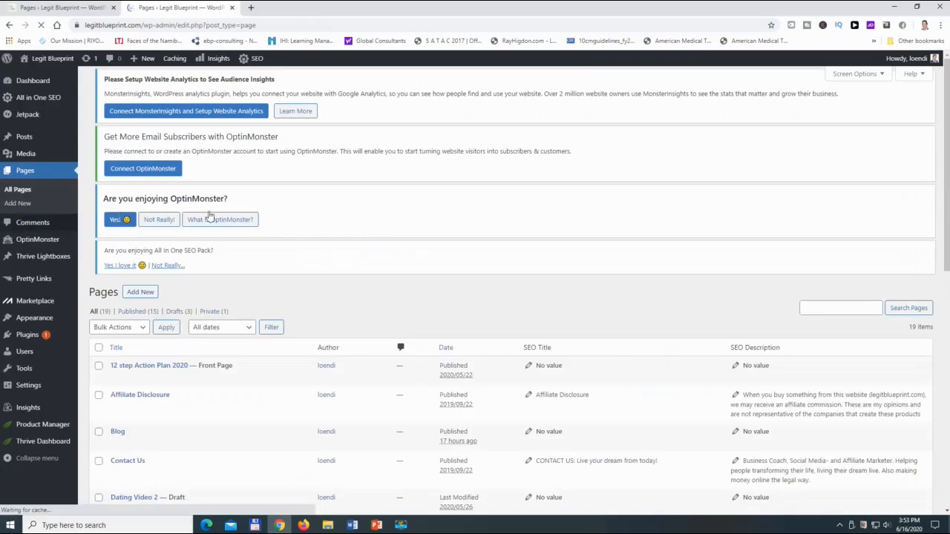
{"action": "scroll", "coordinate": [178, 289], "scroll_direction": "down", "scroll_amount": 5}
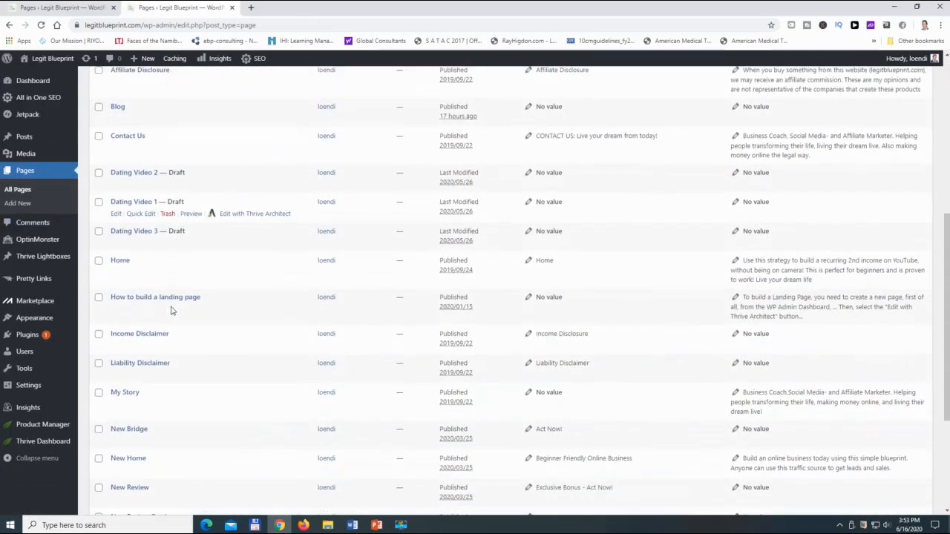
{"action": "scroll", "coordinate": [170, 271], "scroll_direction": "down", "scroll_amount": 2}
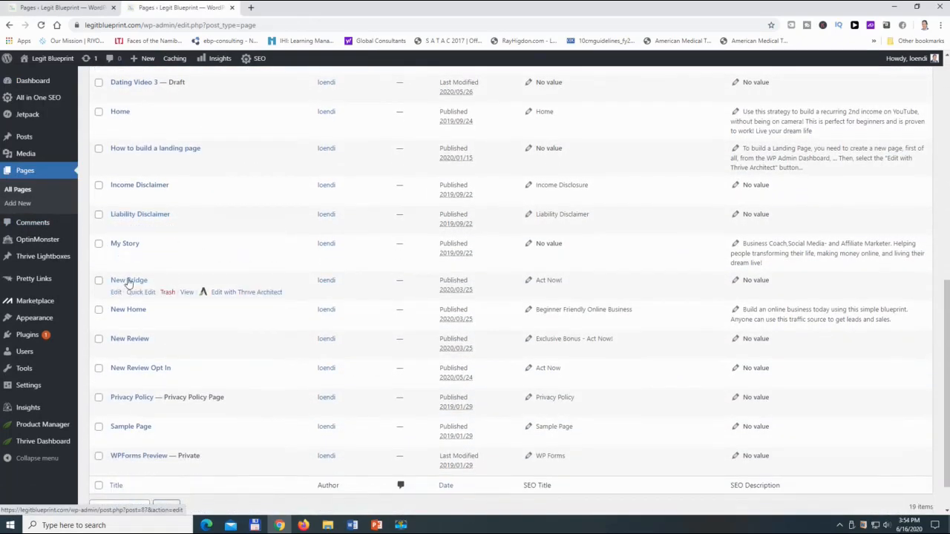
{"action": "left_click", "coordinate": [226, 292]}
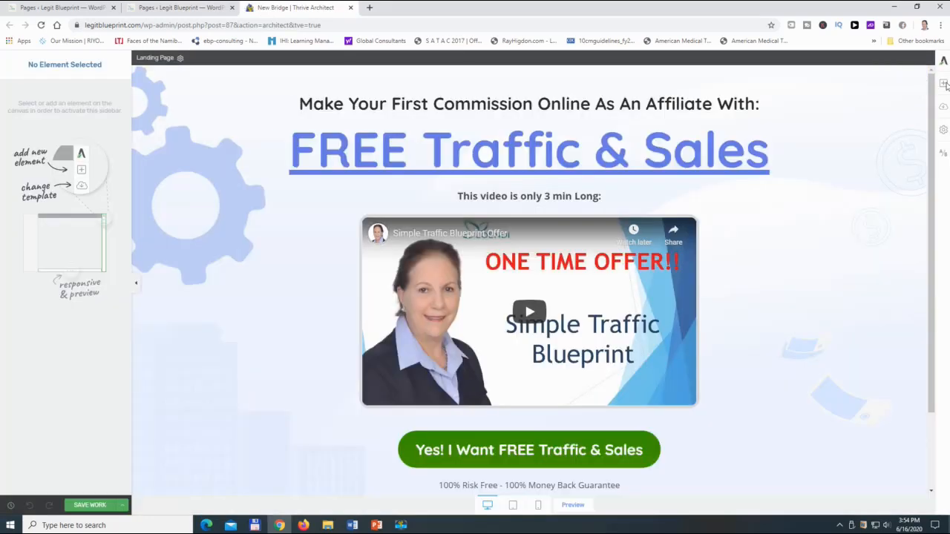
- Insert the saved yellow Simple Traffic Blueprint header through the page's global settings and save the work
{"action": "left_click", "coordinate": [943, 84]}
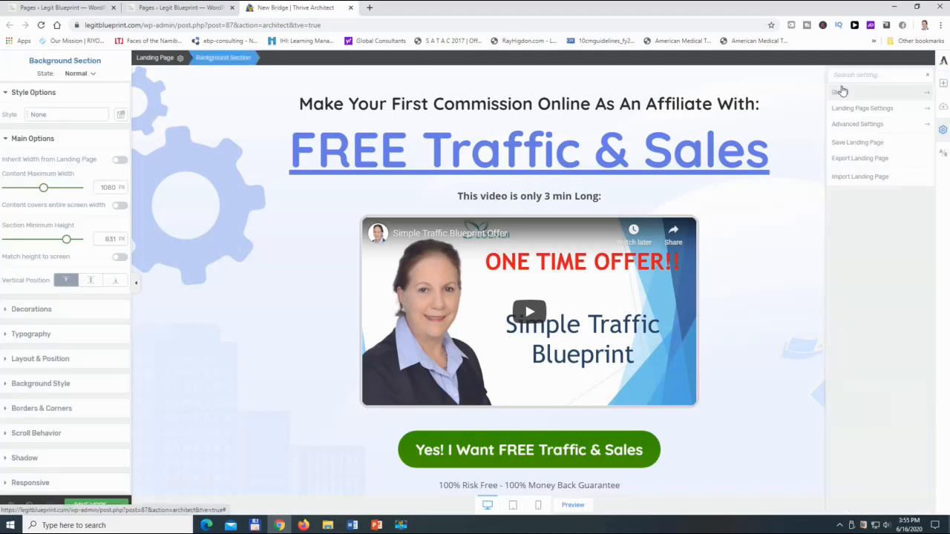
{"action": "left_click", "coordinate": [842, 93]}
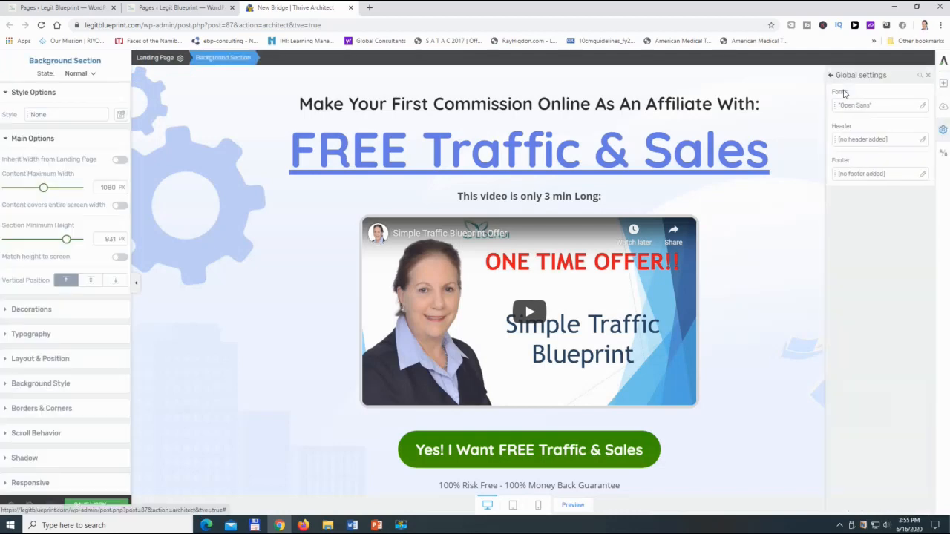
{"action": "left_click", "coordinate": [886, 140]}
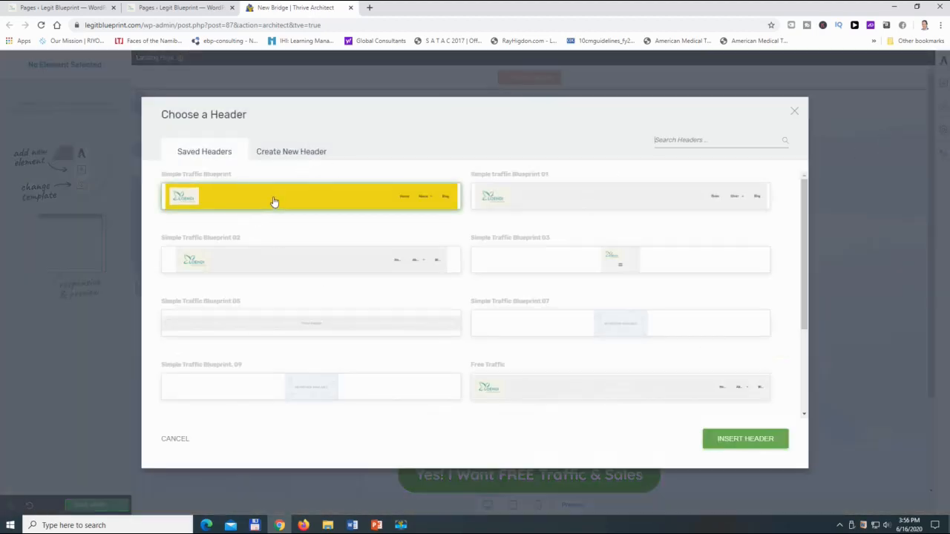
{"action": "left_click", "coordinate": [736, 440]}
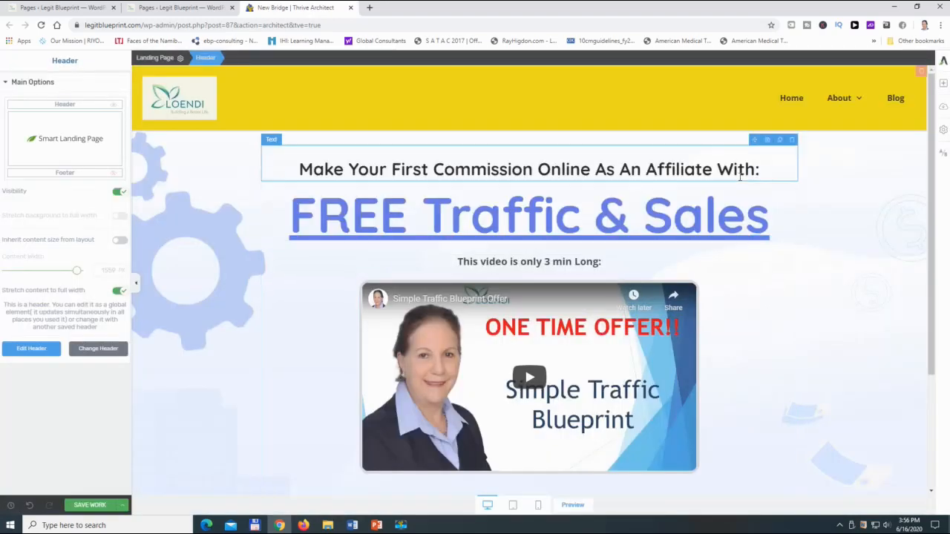
{"action": "left_click", "coordinate": [89, 505]}
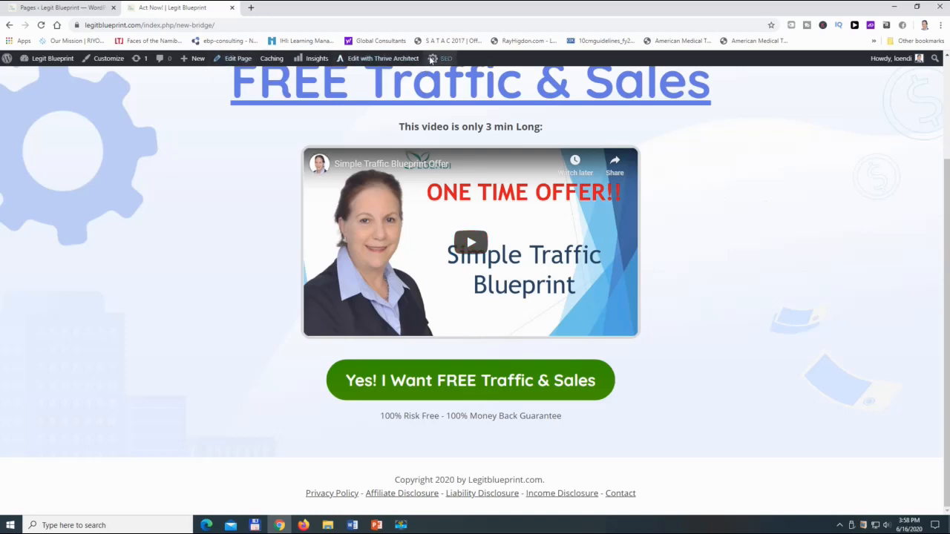
{"action": "mouse_move", "coordinate": [194, 65]}
{"action": "left_click", "coordinate": [221, 26]}
{"action": "left_click", "coordinate": [223, 25]}
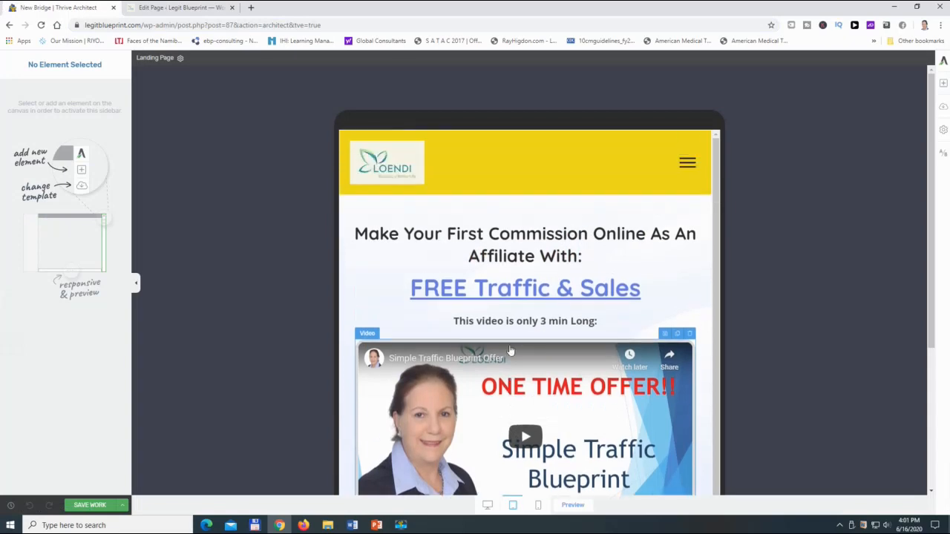
- Examine the header and the content of the New Bridge page in the tablet view
{"action": "left_click", "coordinate": [687, 172]}
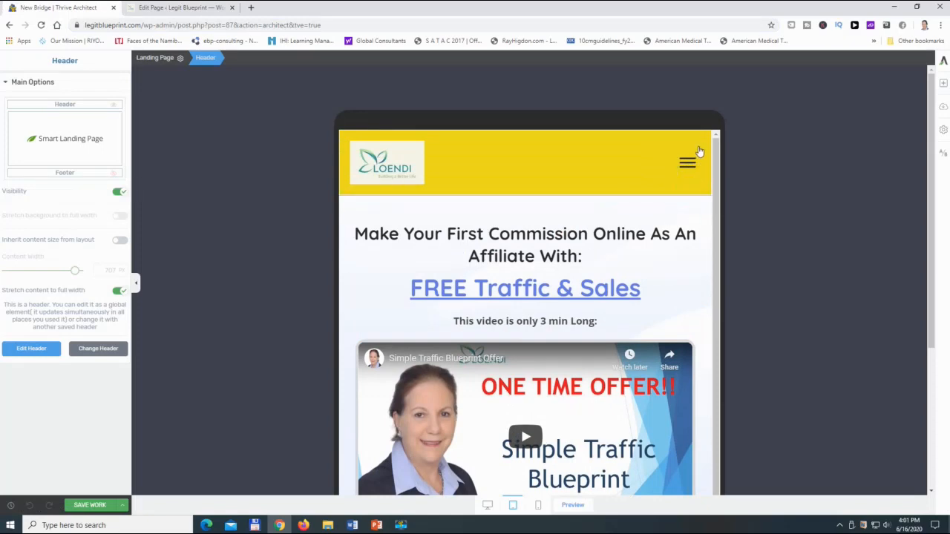
{"action": "scroll", "coordinate": [627, 201], "scroll_direction": "down", "scroll_amount": 5}
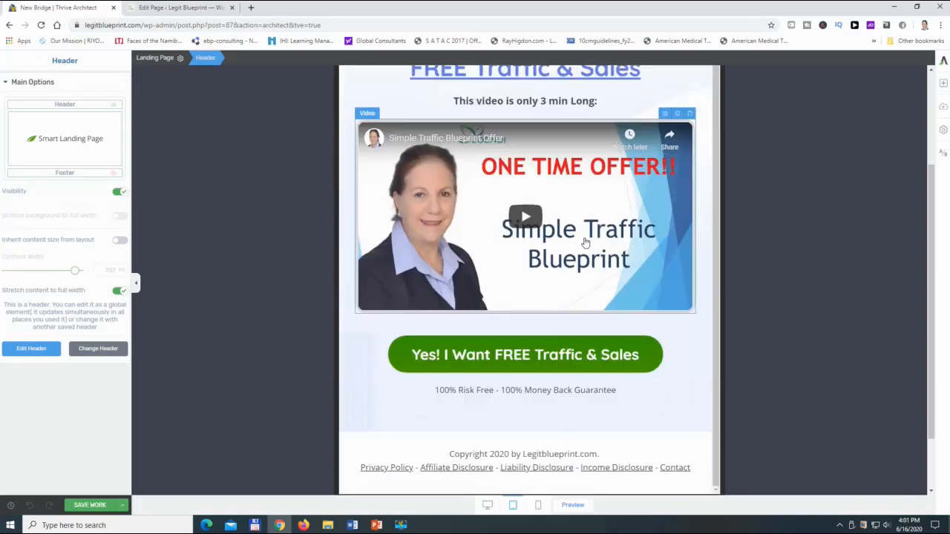
{"action": "scroll", "coordinate": [586, 253], "scroll_direction": "up", "scroll_amount": 2}
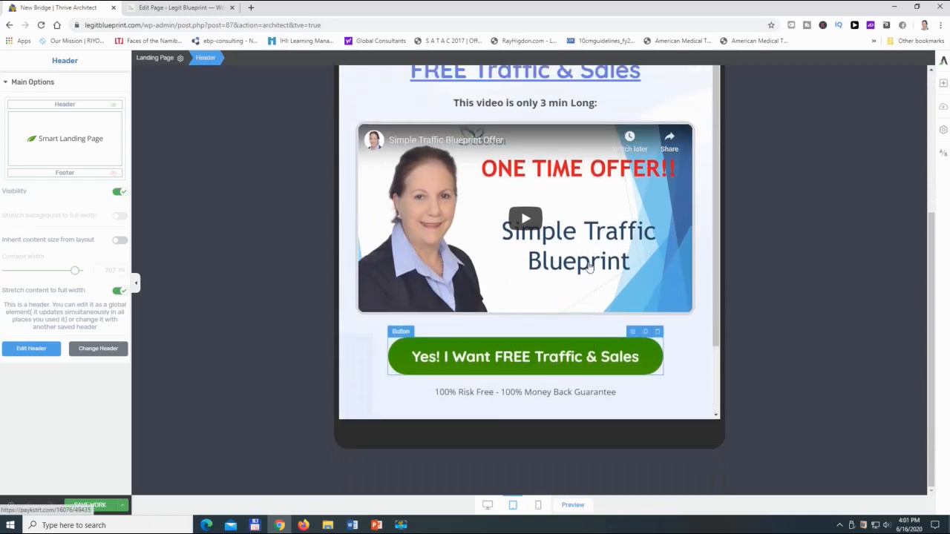
{"action": "scroll", "coordinate": [588, 265], "scroll_direction": "up", "scroll_amount": 3}
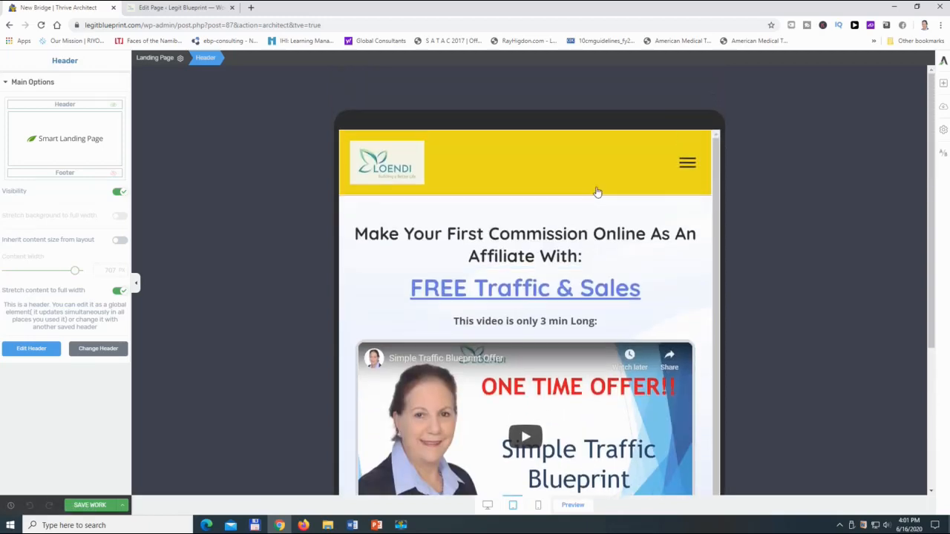
{"action": "scroll", "coordinate": [586, 312], "scroll_direction": "down", "scroll_amount": 2}
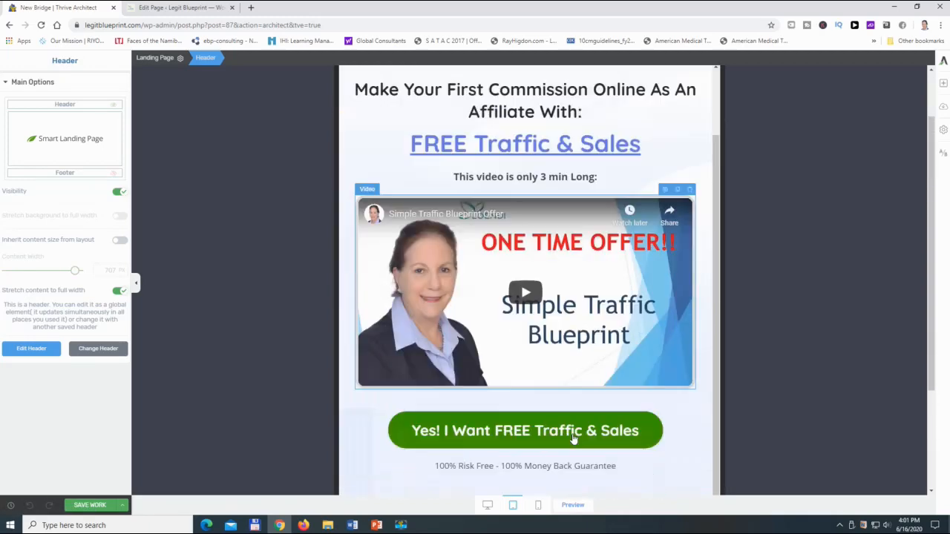
- Switch the New Bridge page to the mobile view and examine its header and content
{"action": "left_click", "coordinate": [538, 505]}
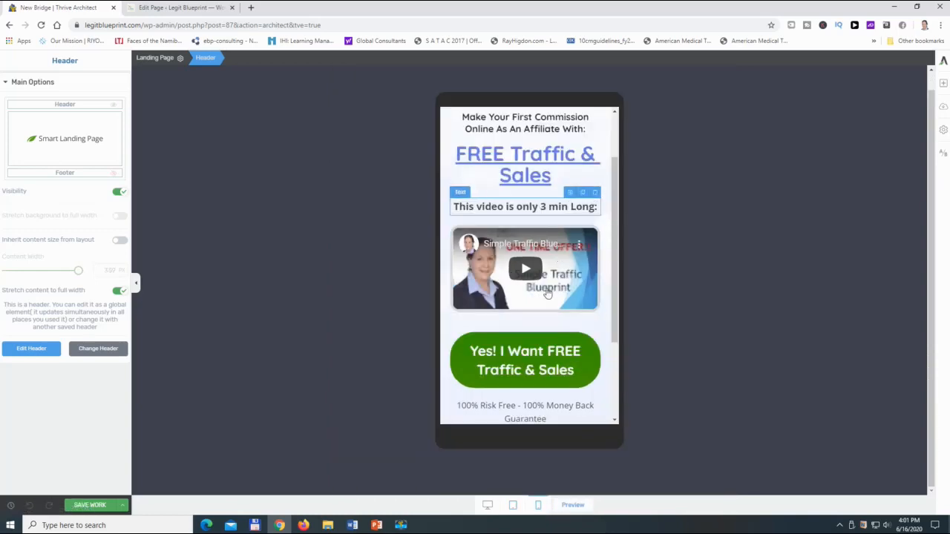
{"action": "scroll", "coordinate": [546, 302], "scroll_direction": "up", "scroll_amount": 2}
{"action": "scroll", "coordinate": [545, 303], "scroll_direction": "up", "scroll_amount": 1}
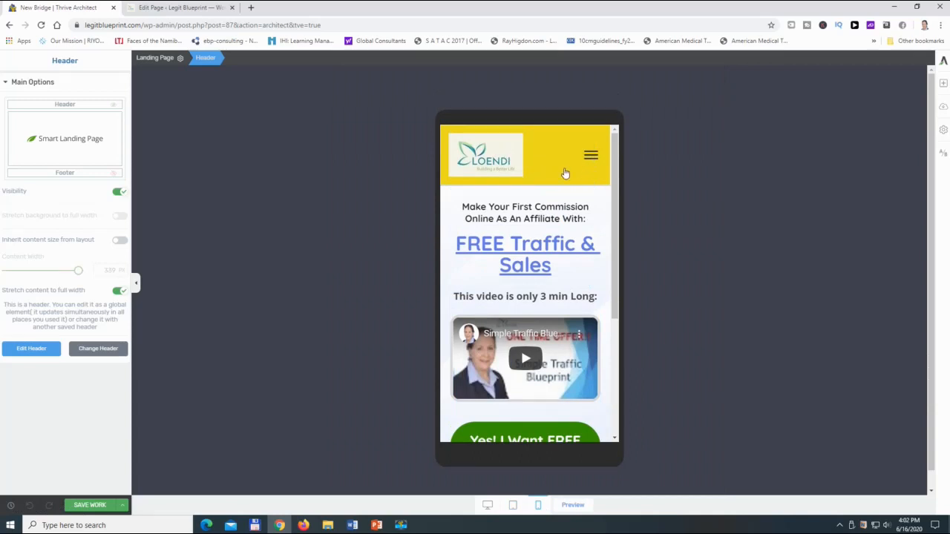
{"action": "scroll", "coordinate": [562, 189], "scroll_direction": "down", "scroll_amount": 6}
{"action": "scroll", "coordinate": [562, 206], "scroll_direction": "up", "scroll_amount": 6}
{"action": "scroll", "coordinate": [551, 158], "scroll_direction": "down", "scroll_amount": 6}
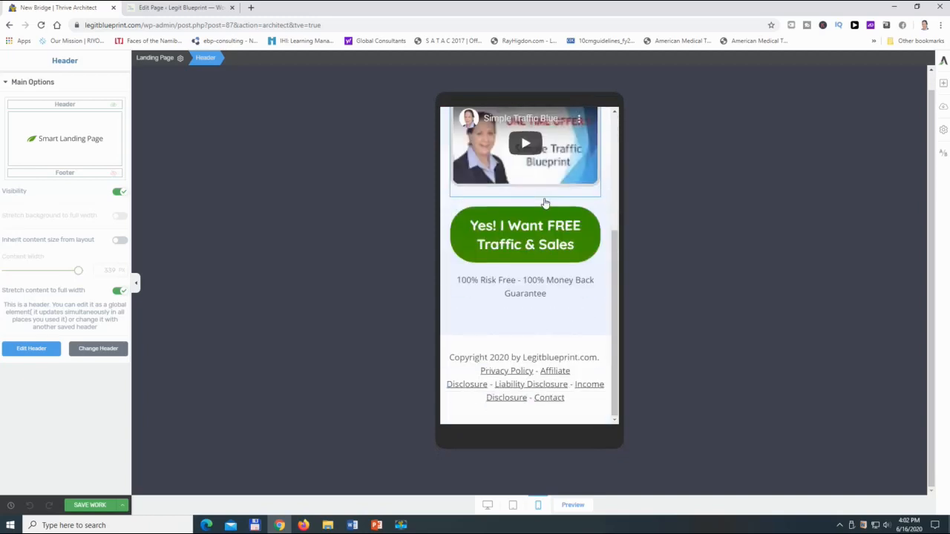
{"action": "scroll", "coordinate": [547, 201], "scroll_direction": "up", "scroll_amount": 6}
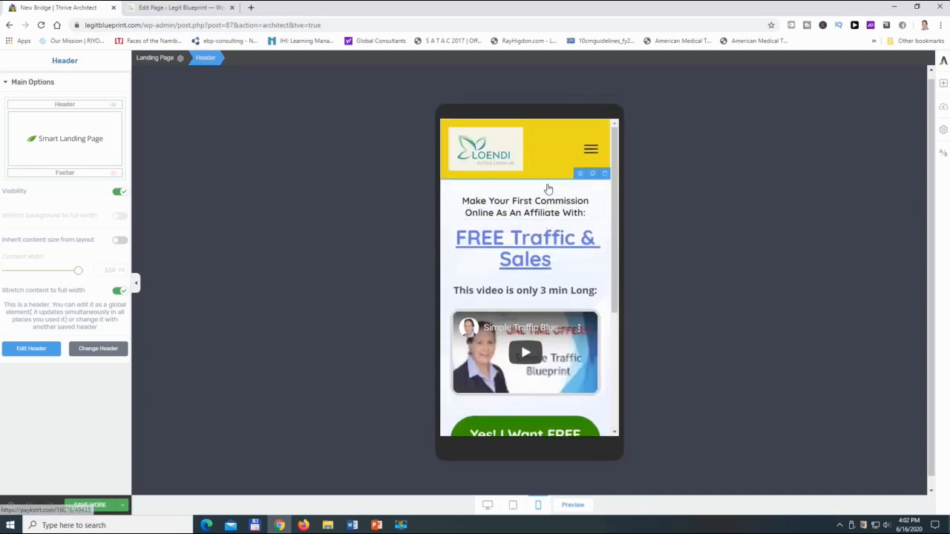